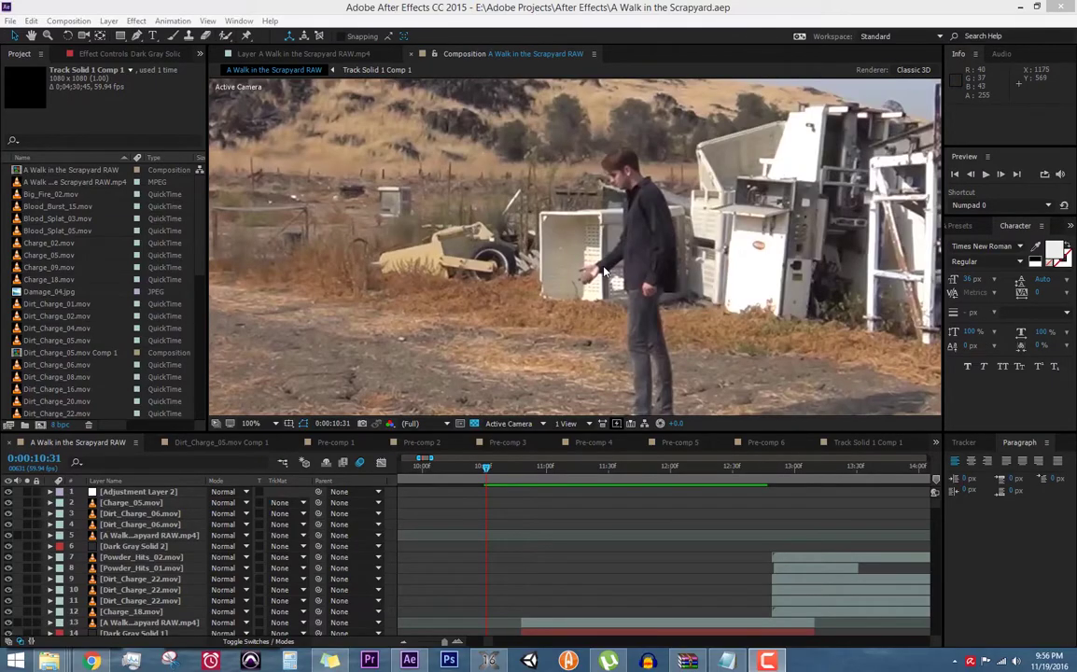
Step: Select the Dark Gray Solid 1 layer and scrub around 0:00:11:07 to examine the glowing energy ball at the actor's hand
drag(604, 270, 603, 289)
drag(485, 467, 560, 485)
drag(598, 585, 588, 516)
click(584, 567)
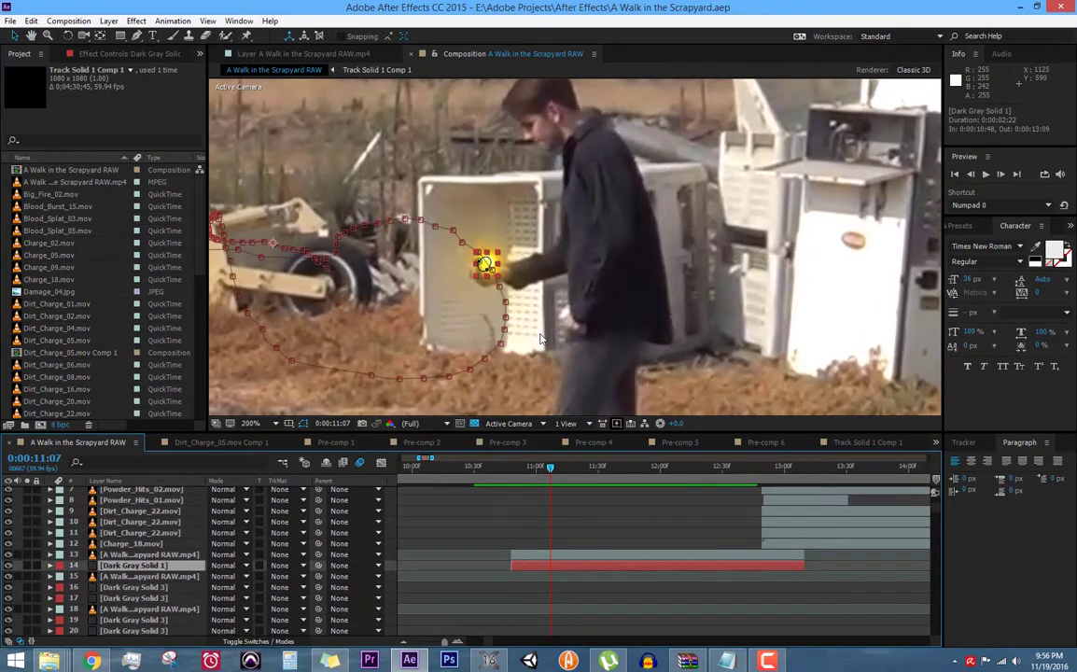
drag(539, 339, 590, 360)
drag(529, 467, 561, 471)
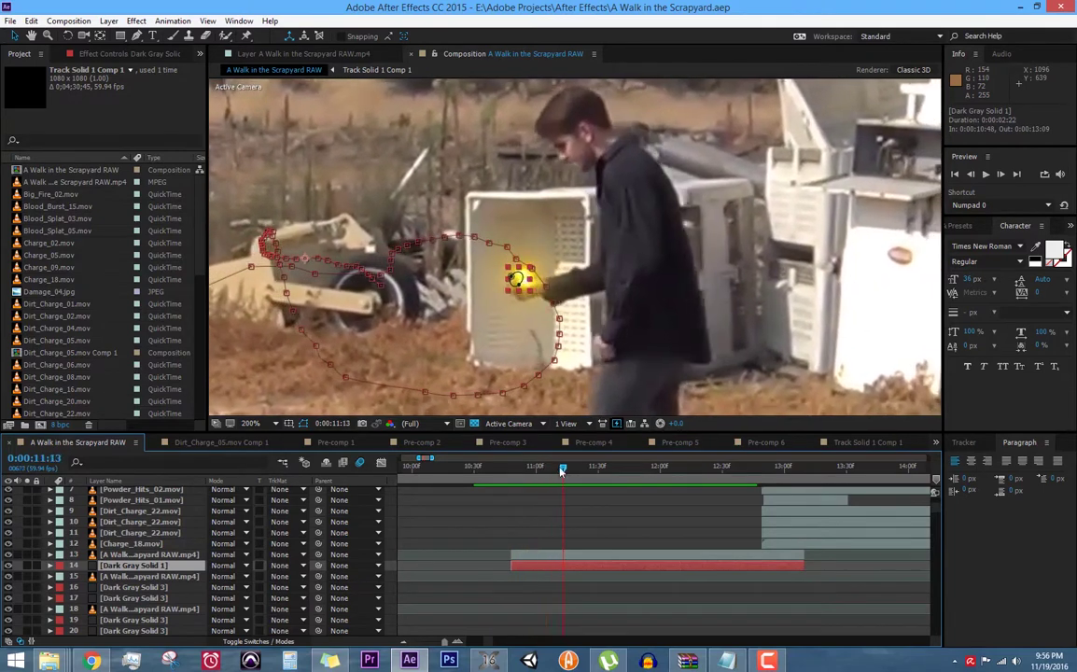
Step: Show the Saber settings of Dark Gray Solid 1 and inspect the glow's path up to about 0:00:11:59
click(116, 56)
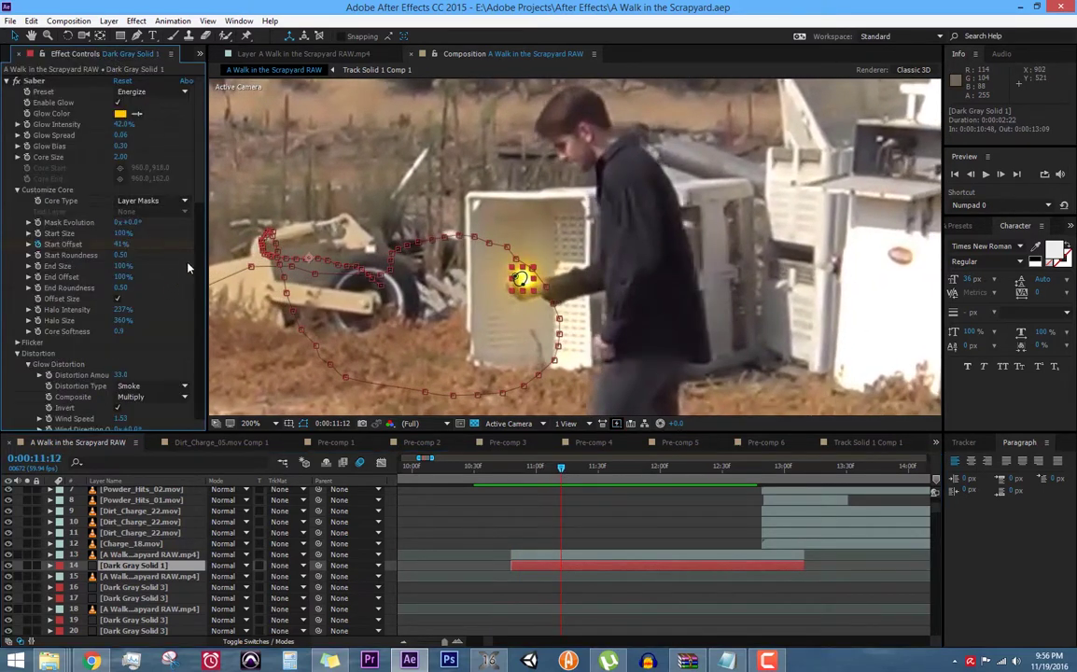
mouse_move(548, 476)
mouse_down()
mouse_move(606, 481)
mouse_move(545, 468)
mouse_up()
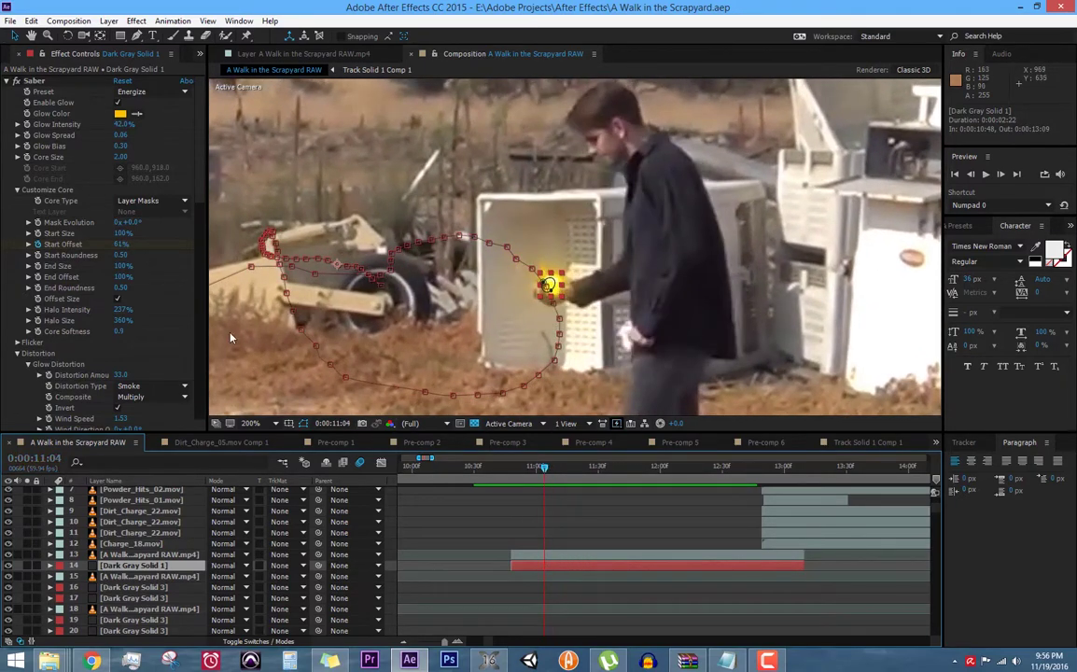
scroll(536, 291, up, 3)
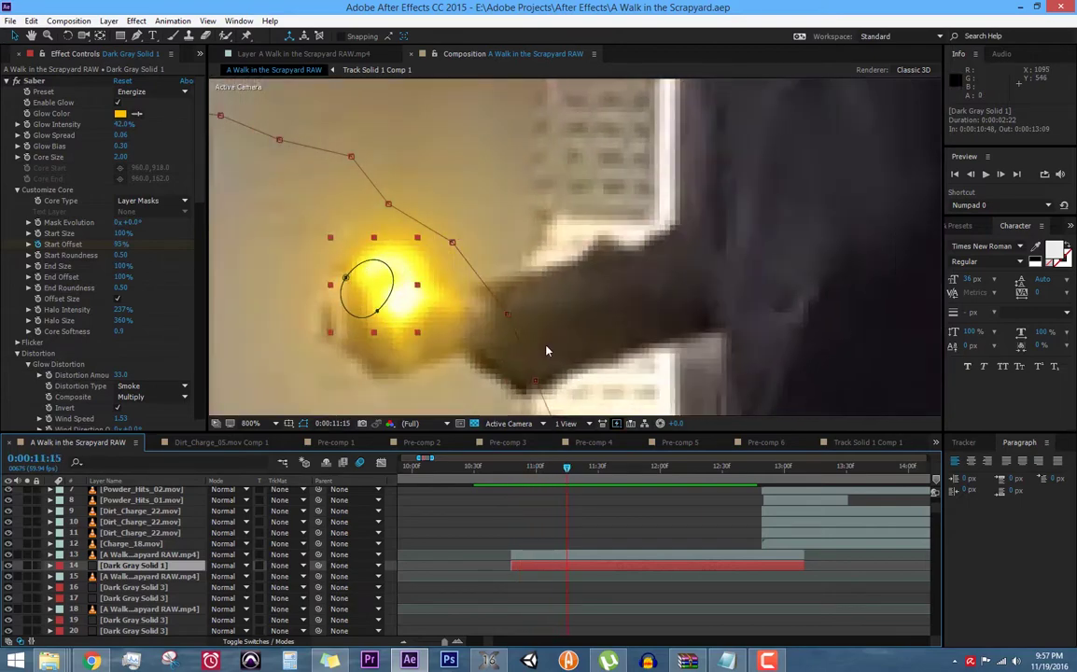
scroll(551, 336, down, 2)
drag(556, 314, 541, 334)
drag(585, 474, 659, 457)
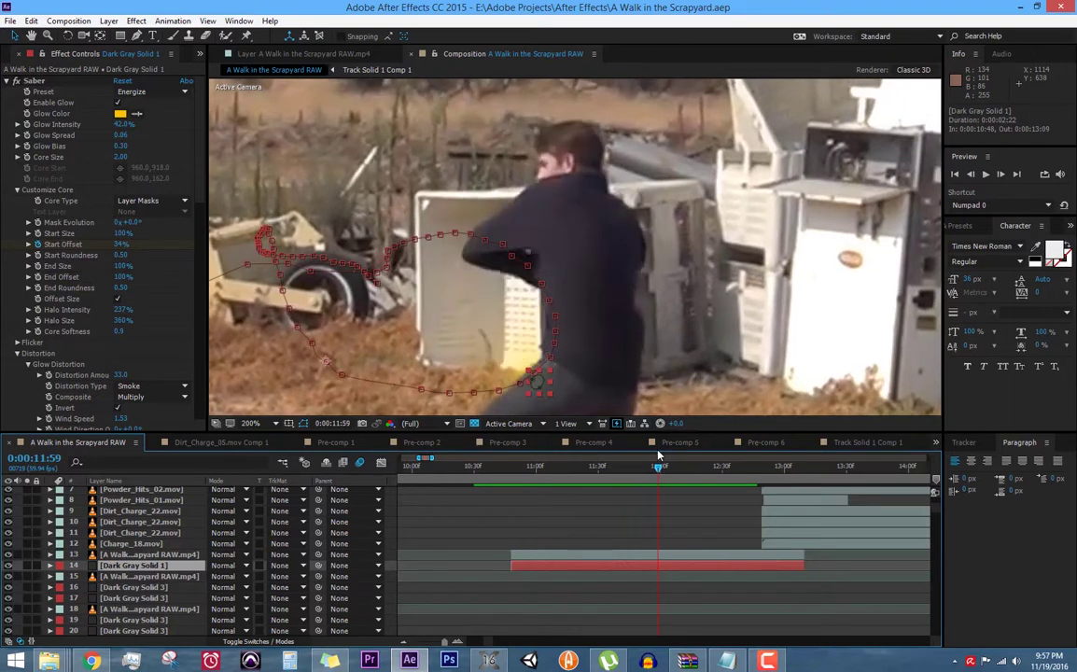
Step: Select footage layer 13 to inspect its mask around the actor's body, and scrub through the throw past 0:00:12:50
drag(586, 327, 597, 268)
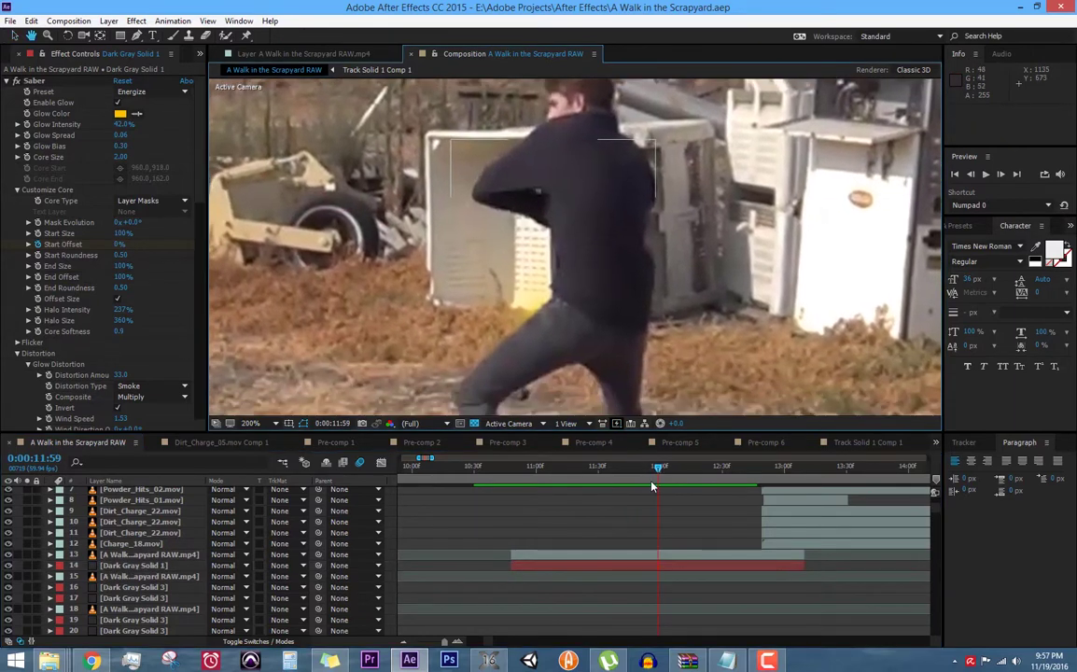
drag(616, 480, 651, 475)
click(637, 562)
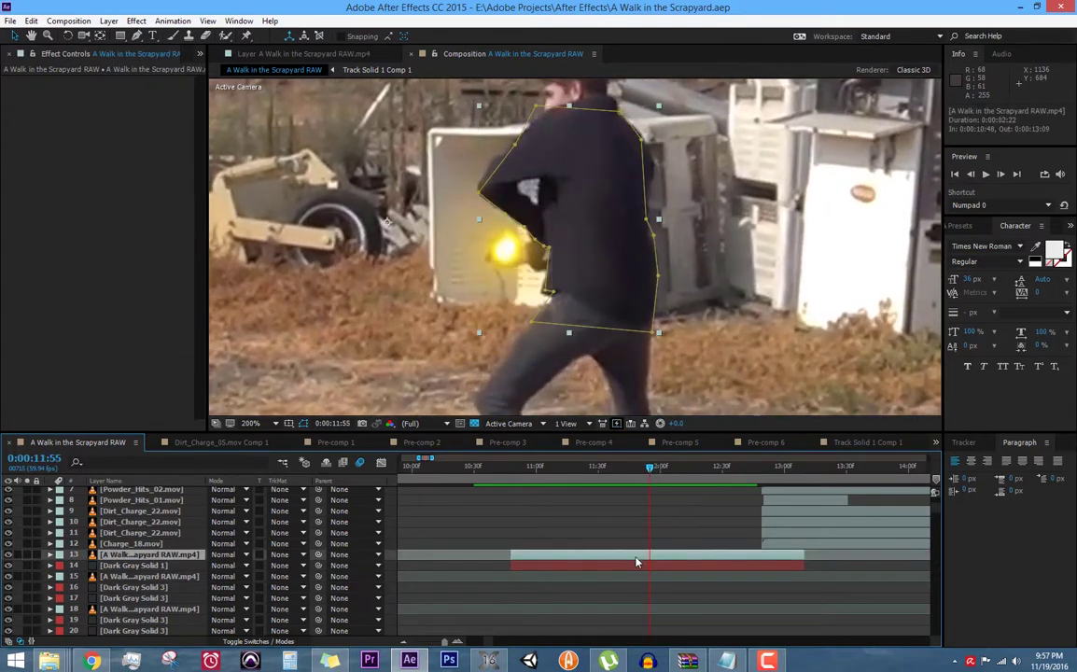
drag(632, 472, 738, 488)
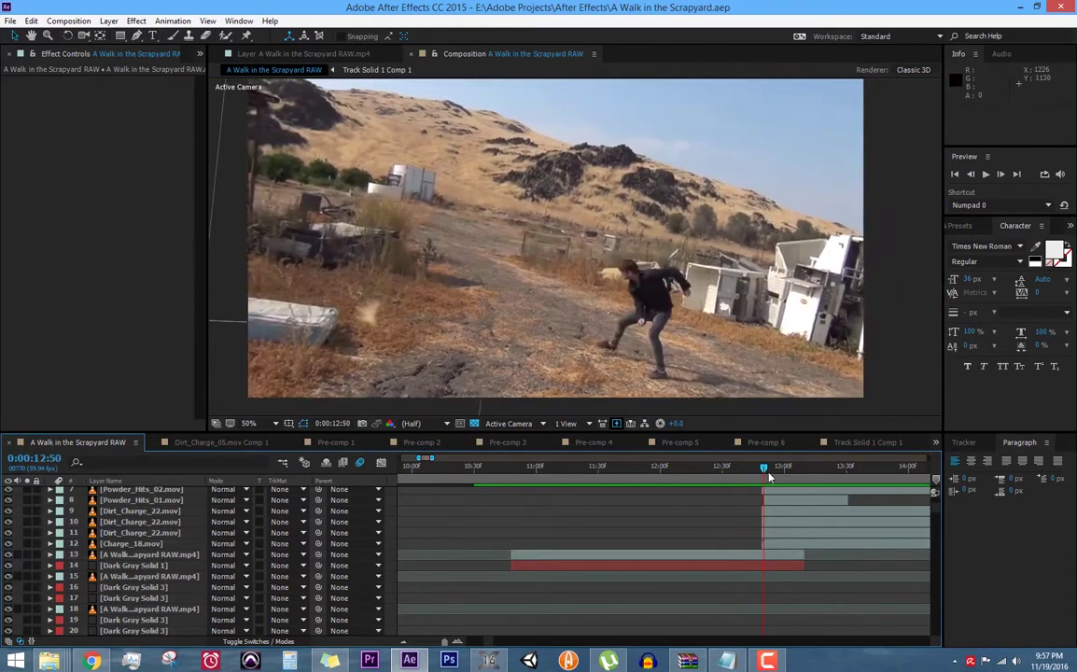
drag(769, 473, 894, 469)
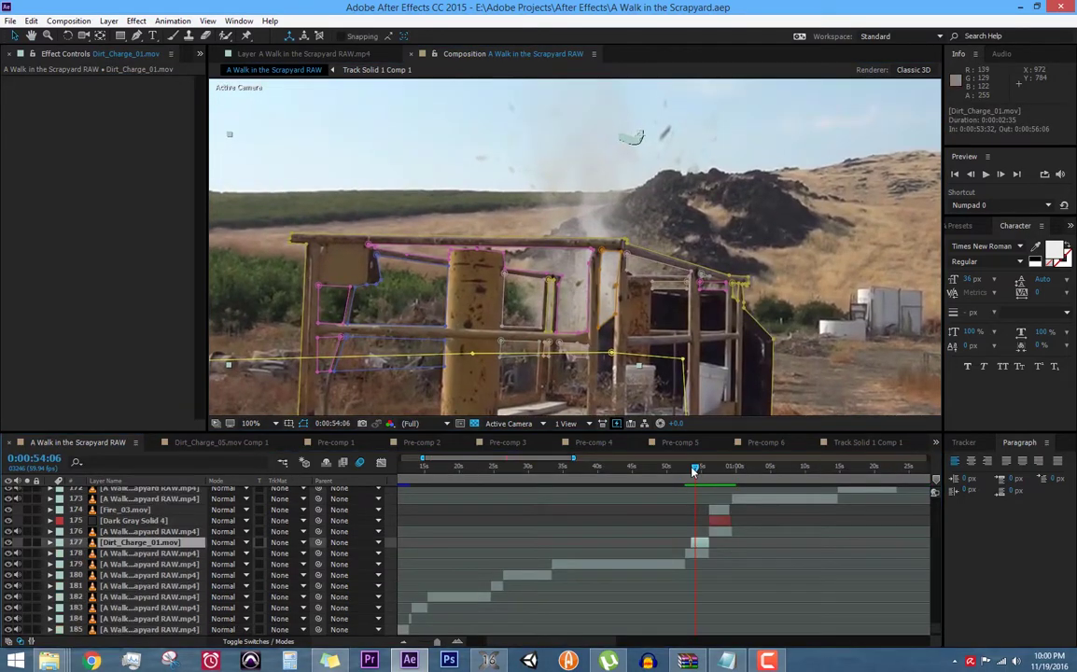
Step: Inspect the masks on Dirt_Charge_01.mov around the metal frame's openings at 0:00:54:00
drag(693, 472, 693, 469)
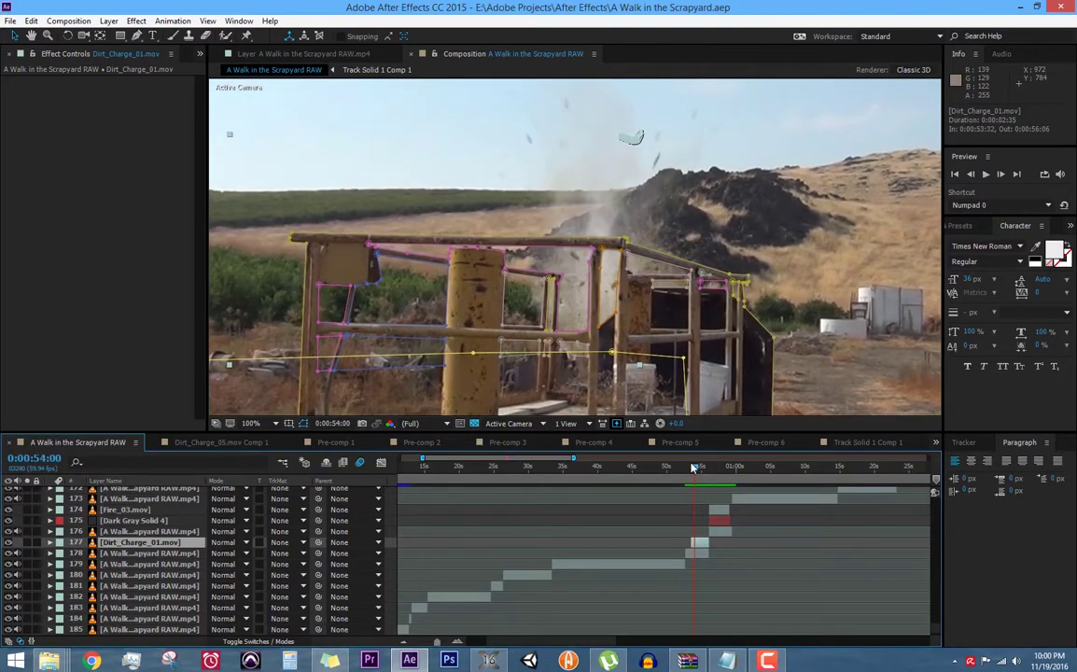
scroll(529, 327, up, 2)
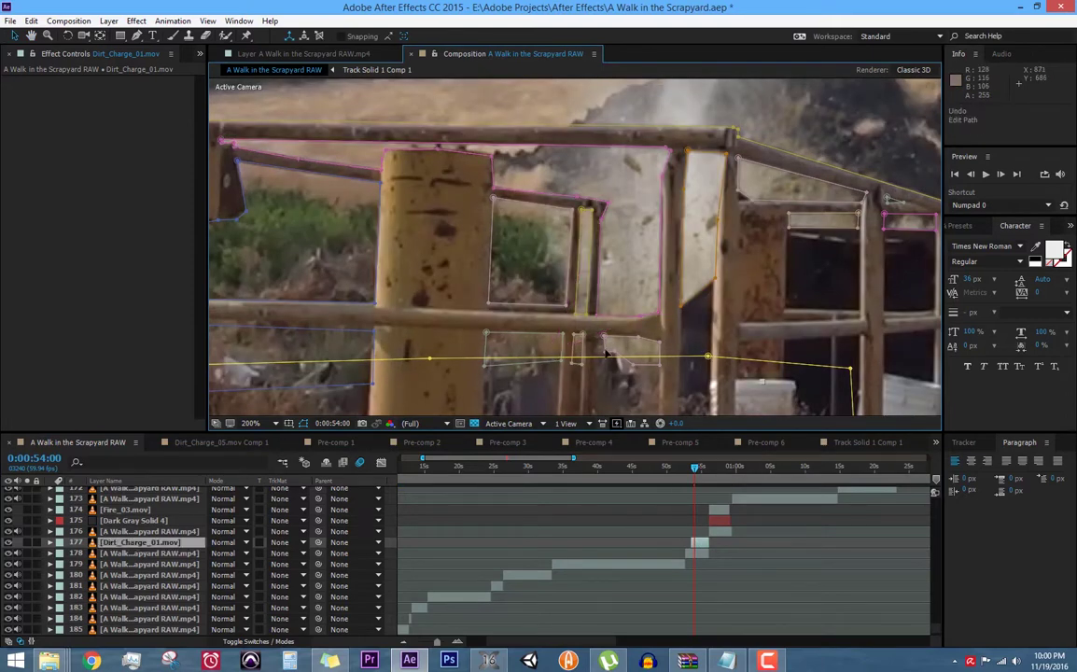
drag(711, 280, 717, 219)
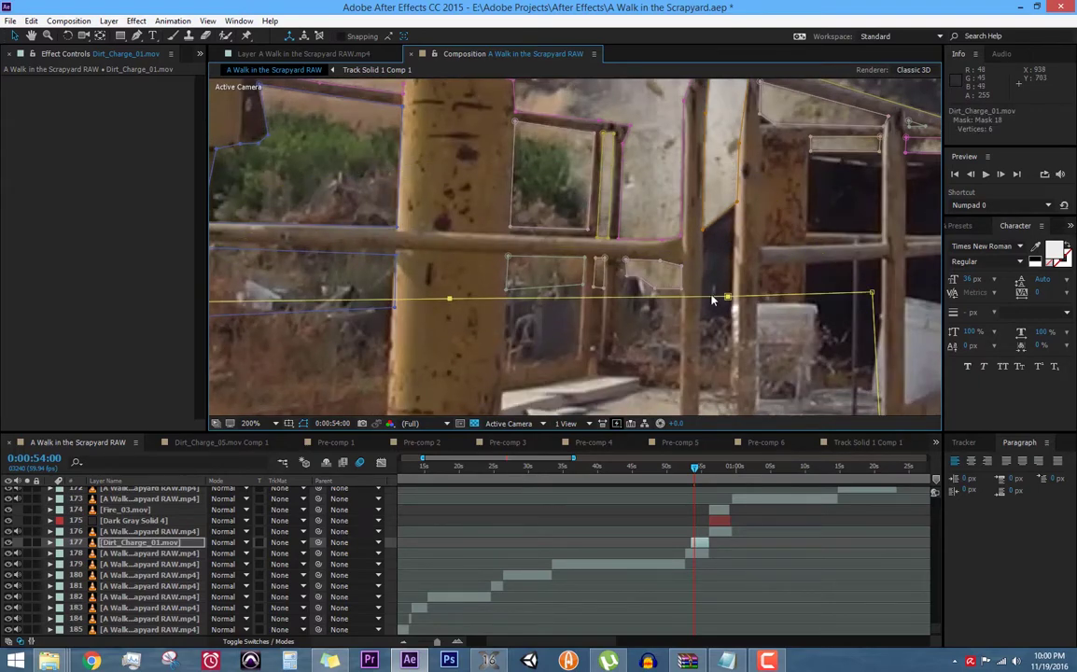
scroll(694, 325, down, 1)
Step: Scrub to the glowing sword shot at about 0:01:04:12 and inspect the blade up close
drag(695, 467, 729, 469)
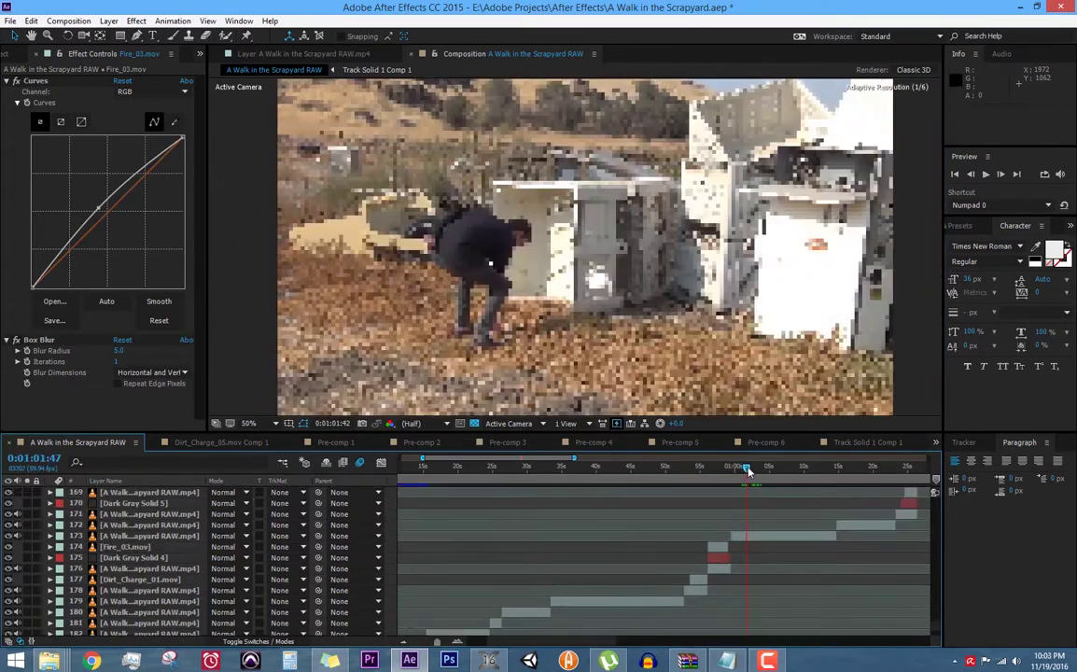
drag(747, 476, 765, 476)
scroll(586, 201, up, 2)
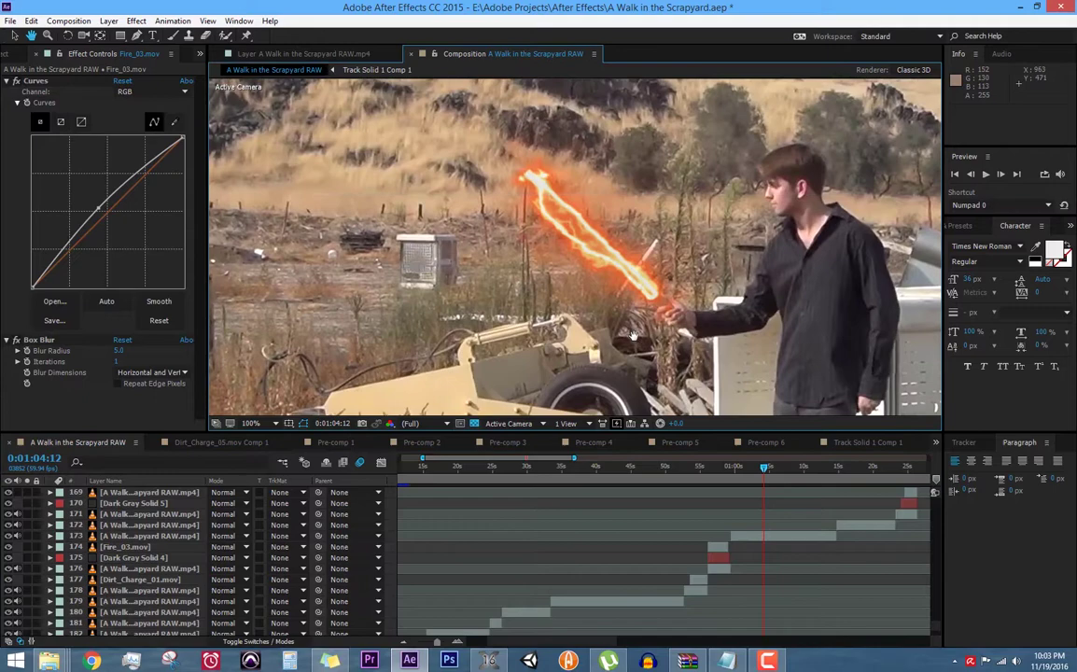
Step: Step frame by frame from 0:01:03:44 through the sword's ignition to examine how the glow grows along the blade
drag(764, 470, 767, 469)
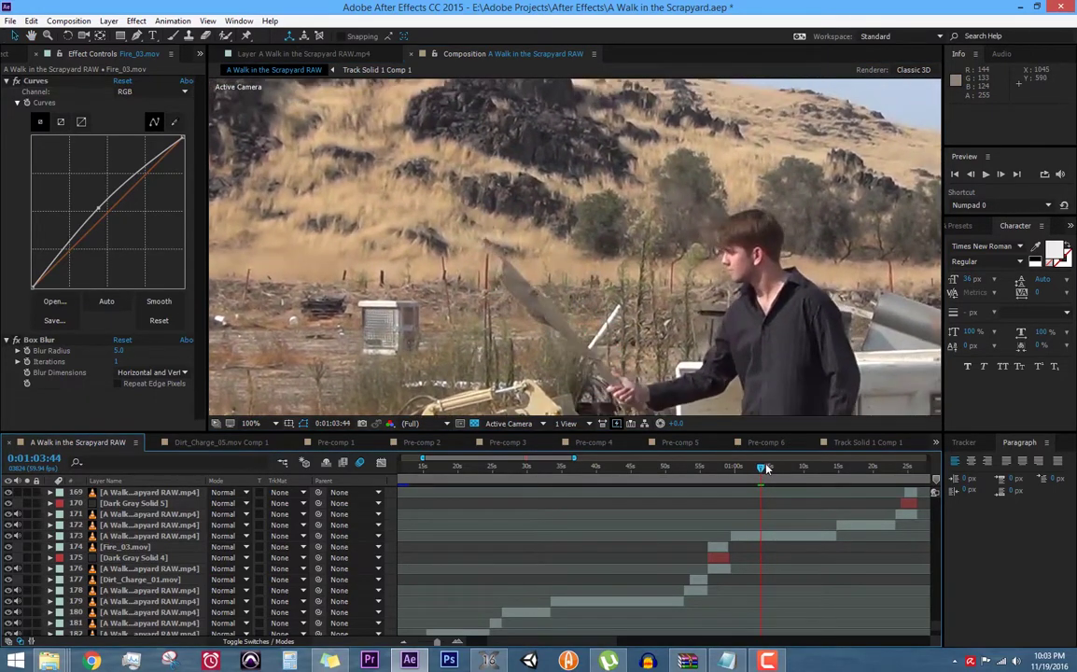
key(Page_Down)
key(Page_Down)
key(Page_Down)
key(Page_Down)
key(Page_Down)
key(Page_Down)
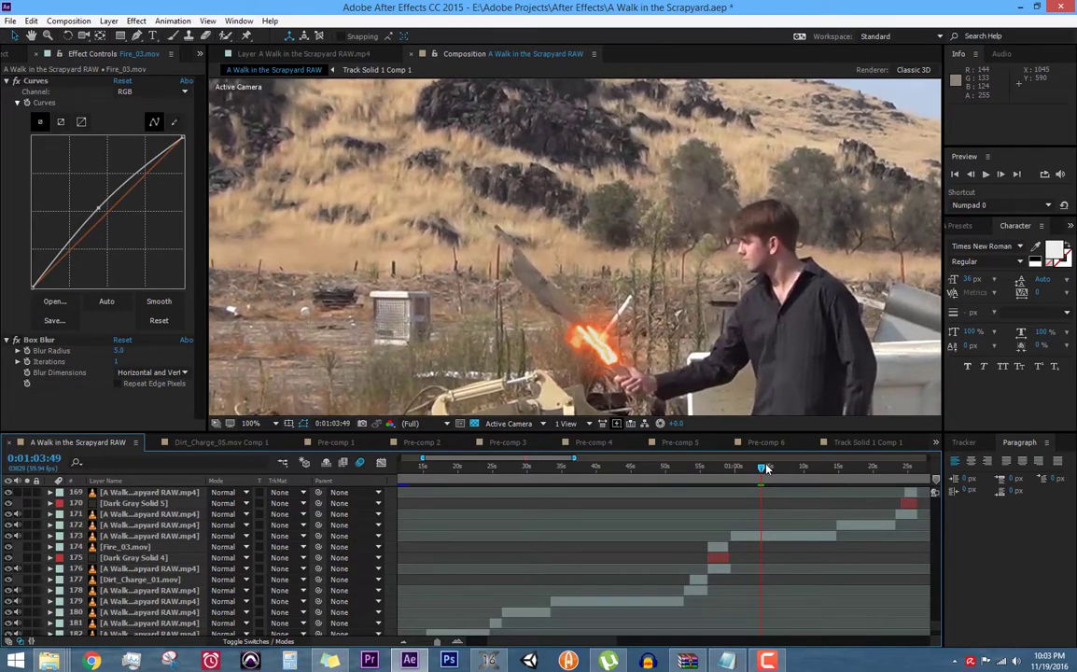
key(Page_Down)
key(Page_Down)
key(Page_Down)
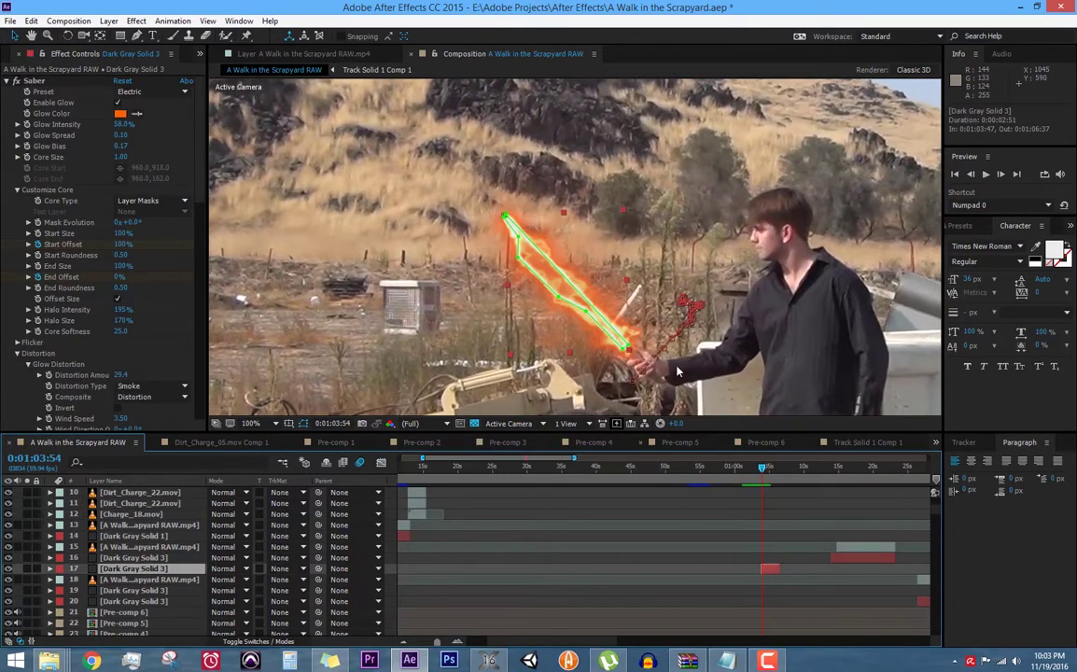
Step: Examine how the mask on layer 17, Dark Gray Solid 3, follows the sword blade up to 0:01:04:40
key(period)
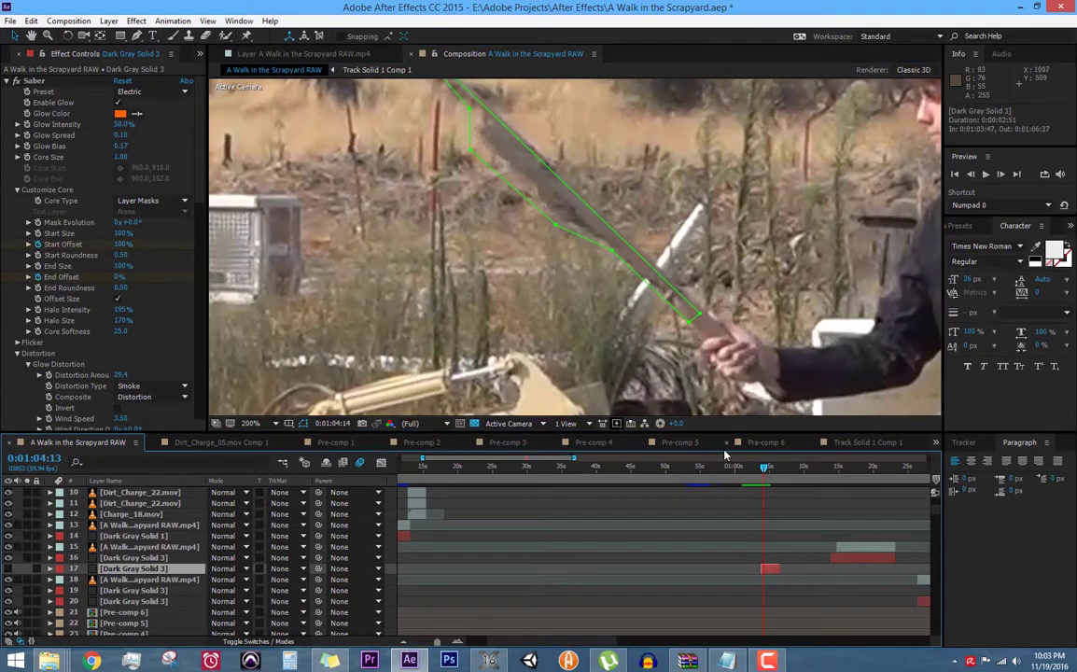
key(Page_Down)
key(Page_Down)
key(Page_Down)
key(Page_Down)
key(Page_Down)
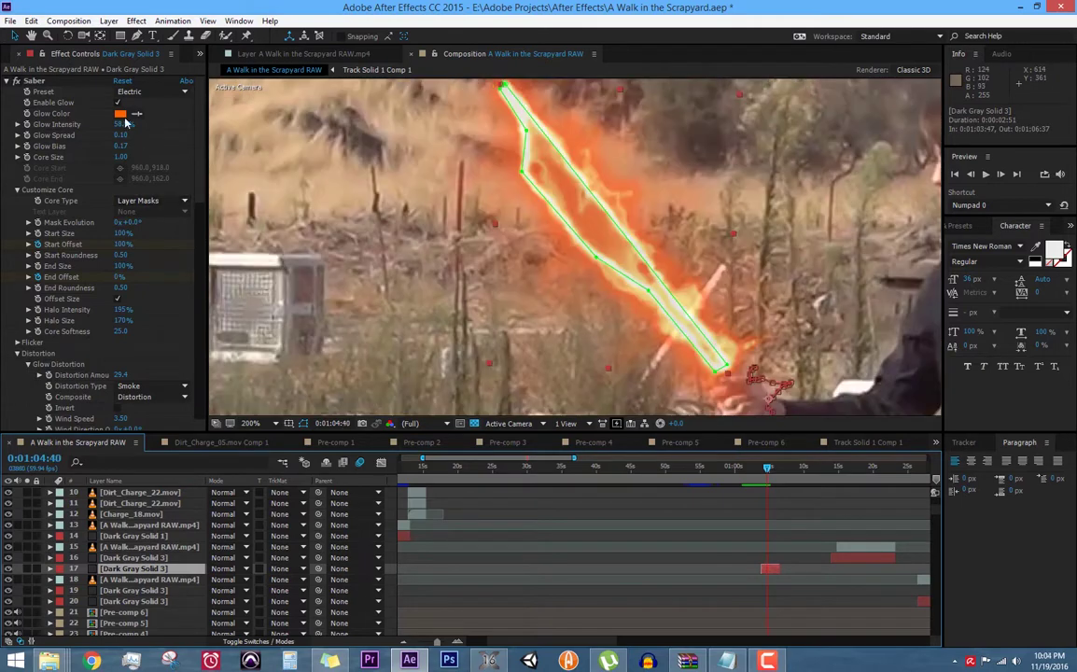
Step: Change the sword's Saber glow color to green (01FF0D) and view the blade without the mask outline
click(120, 114)
click(119, 113)
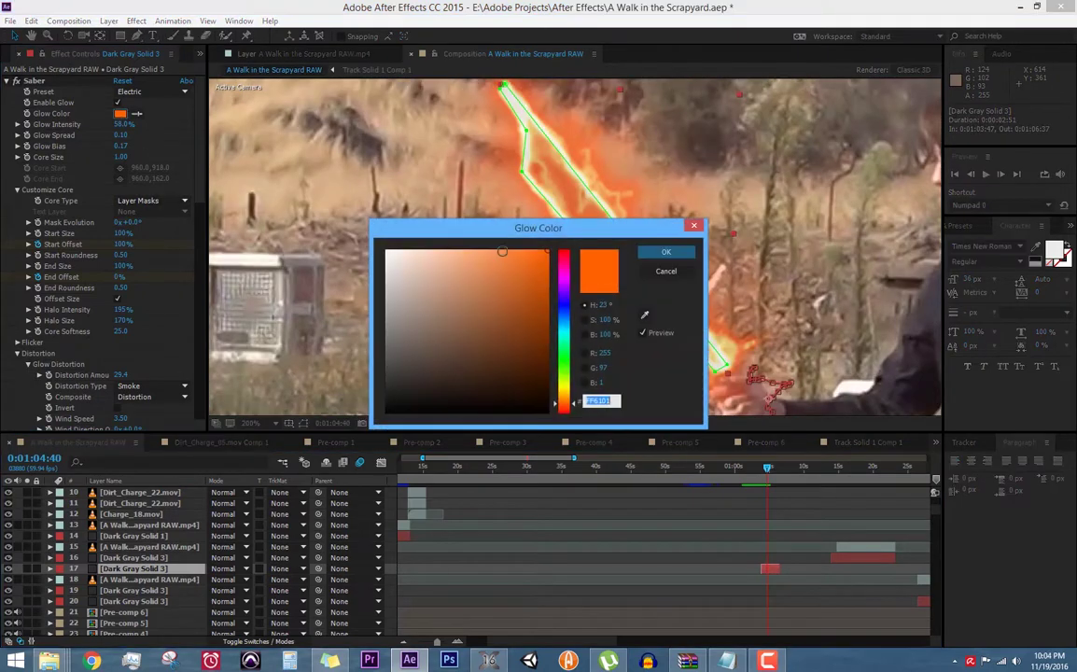
click(565, 361)
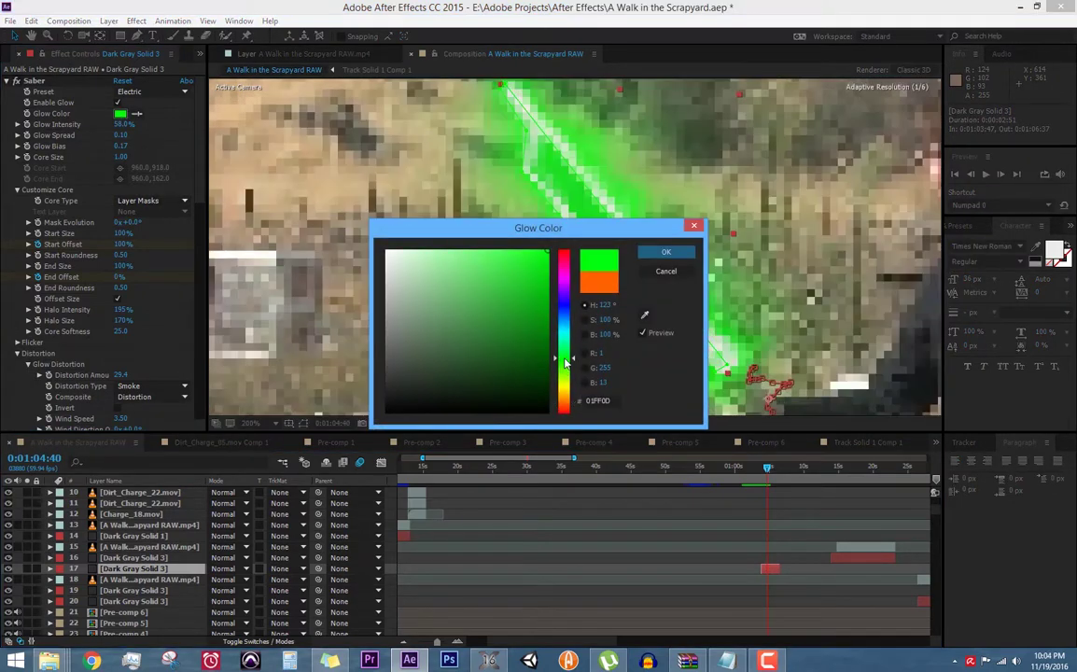
click(652, 257)
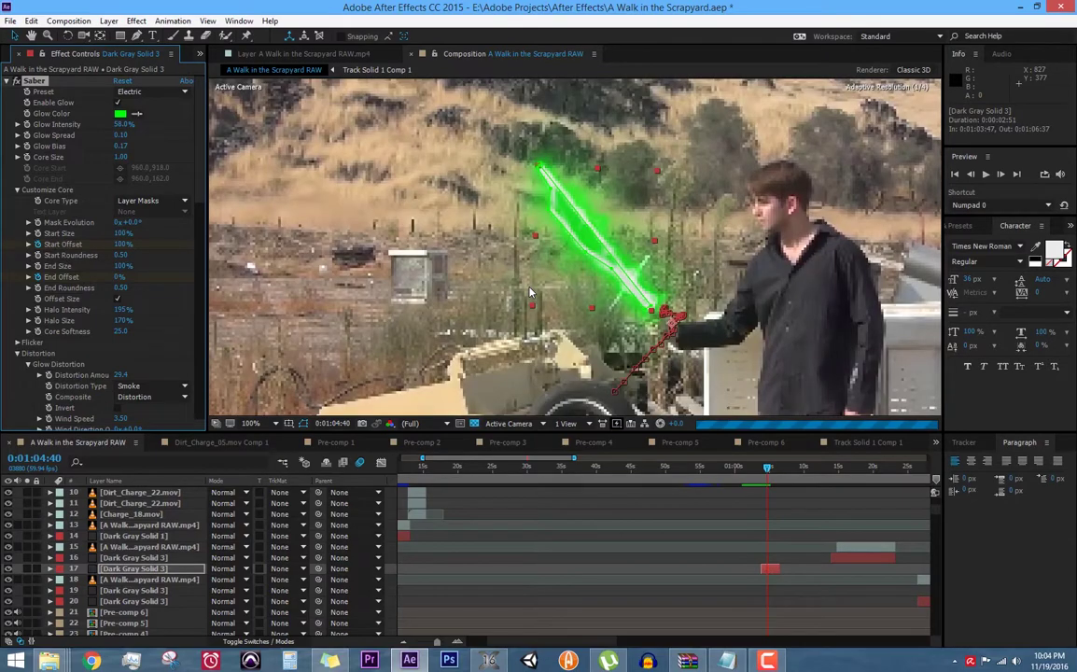
drag(660, 346, 555, 397)
click(642, 511)
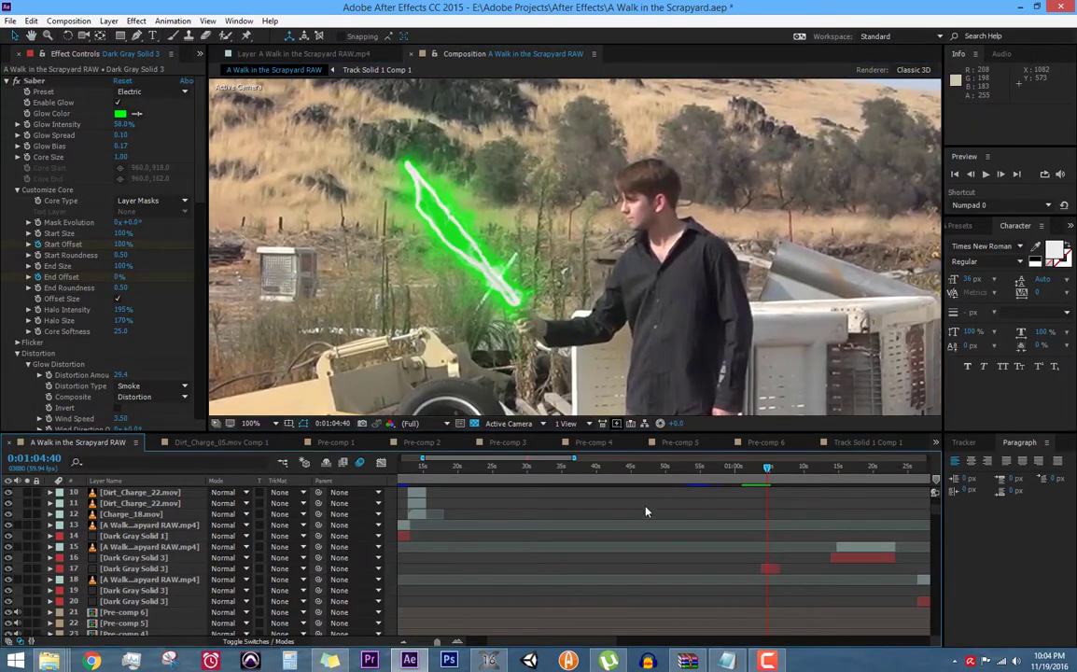
click(120, 113)
drag(523, 228, 530, 337)
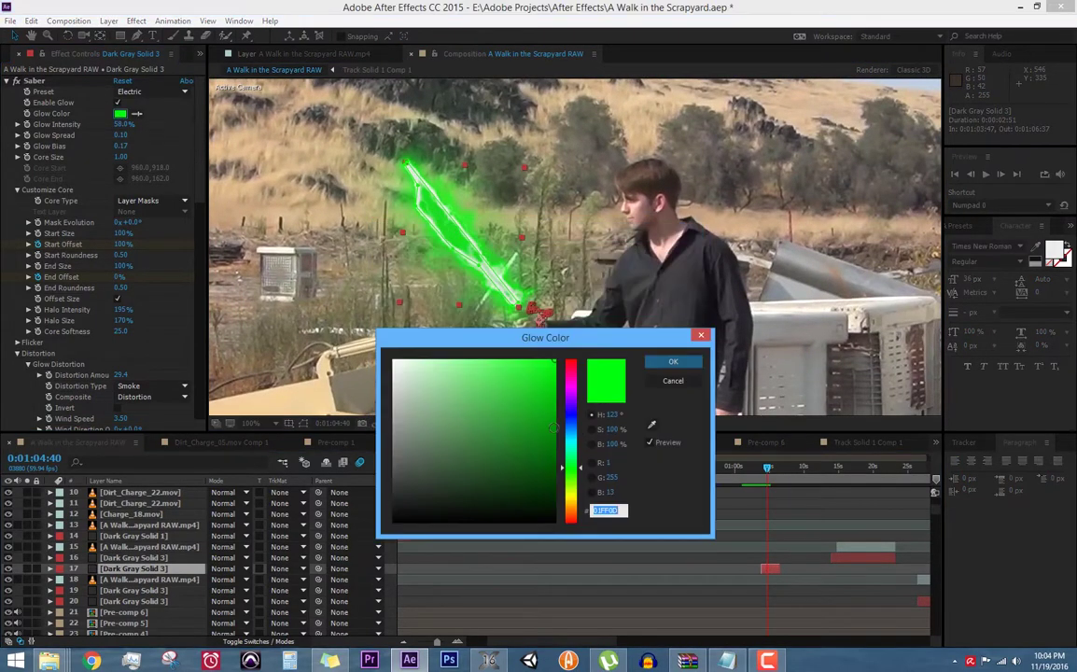
drag(571, 467, 572, 495)
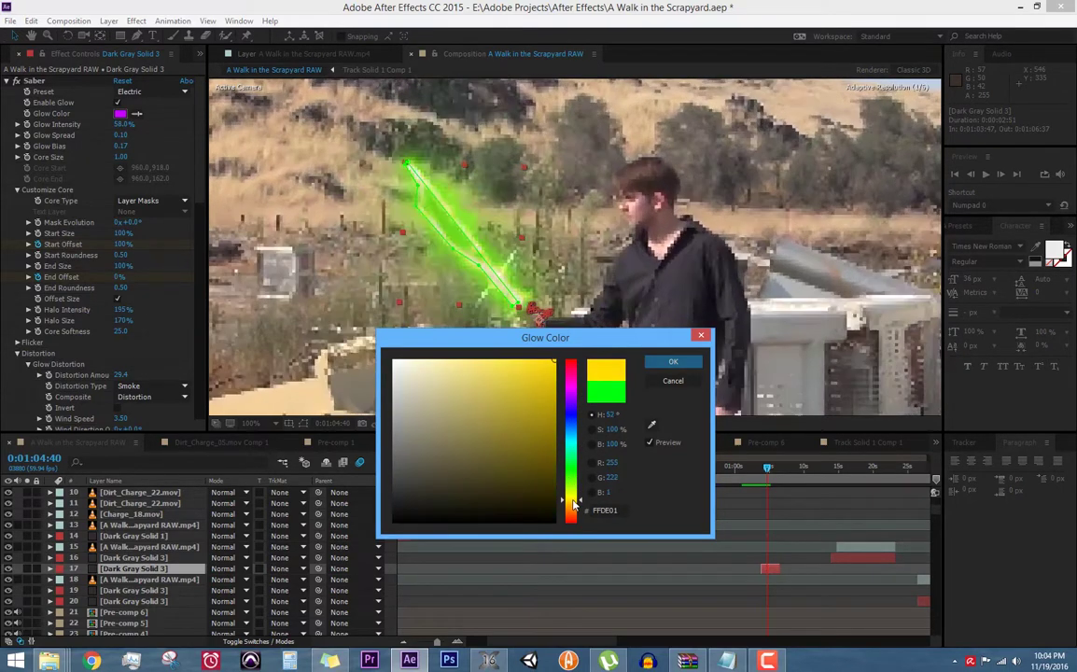
click(673, 381)
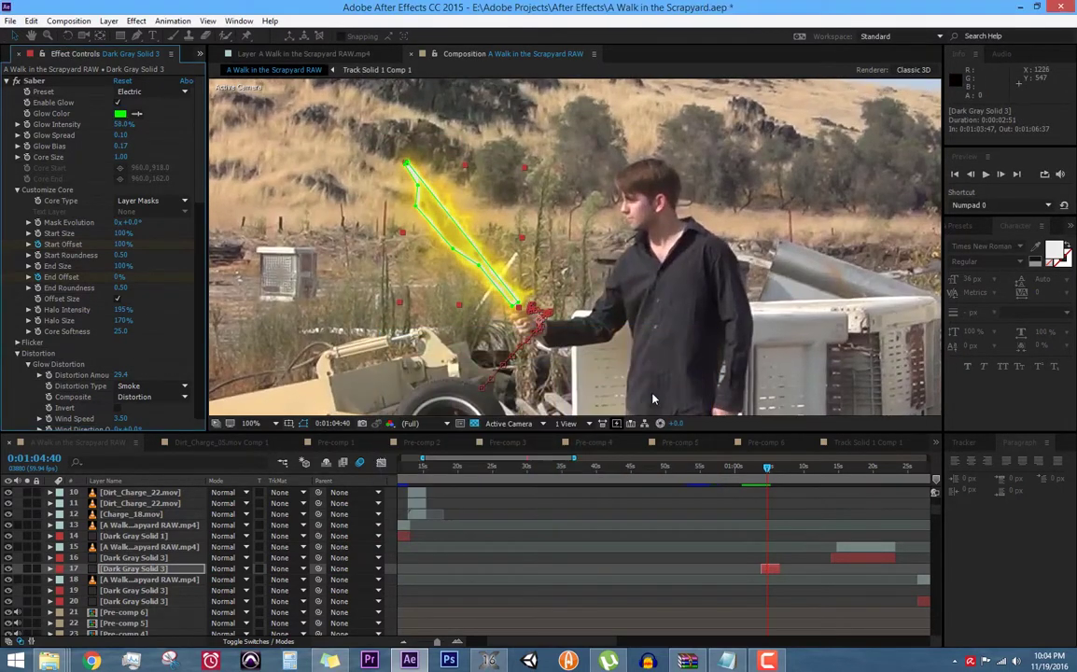
Step: Try the Energize, Core, Fire and Heat presets on the sword layer's Saber effect
click(141, 91)
click(178, 137)
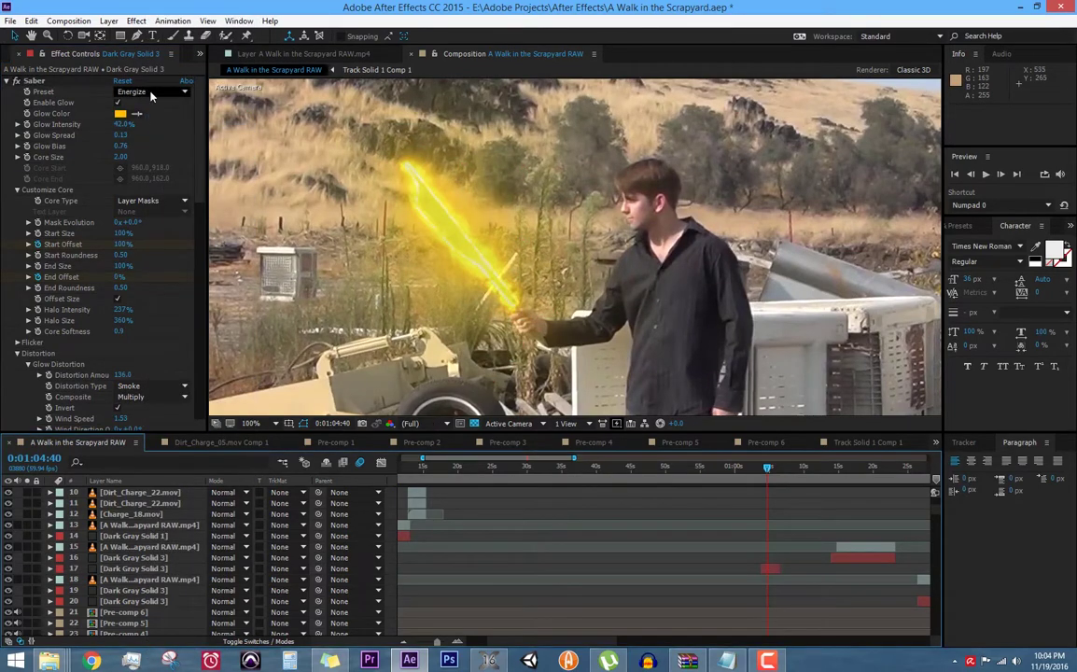
key(ctrl+z)
click(149, 91)
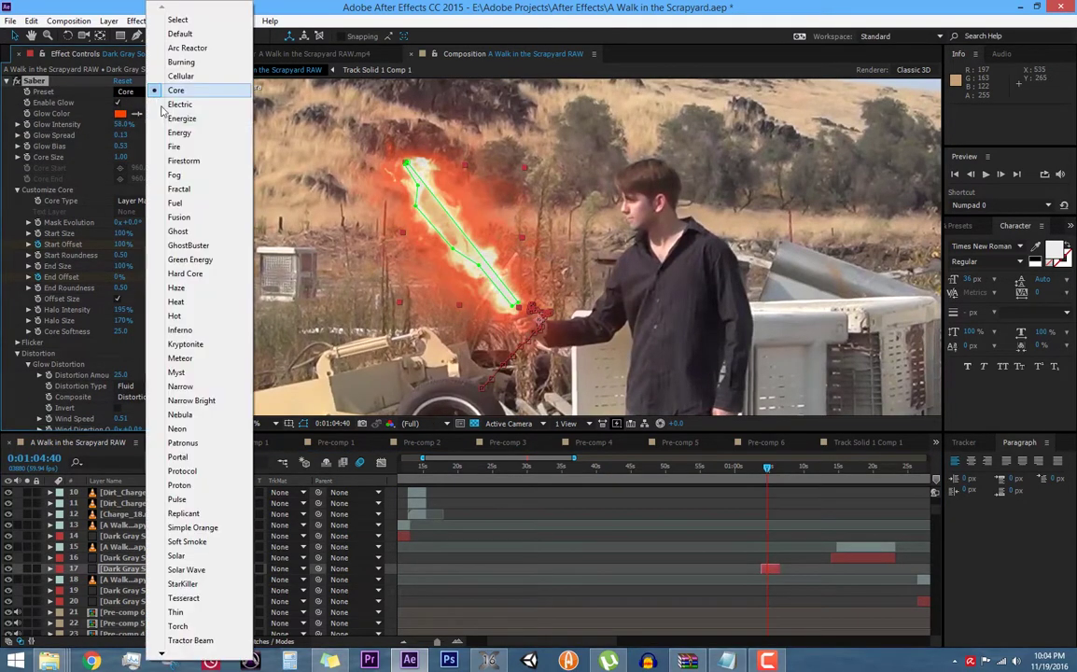
click(177, 104)
click(149, 91)
click(173, 146)
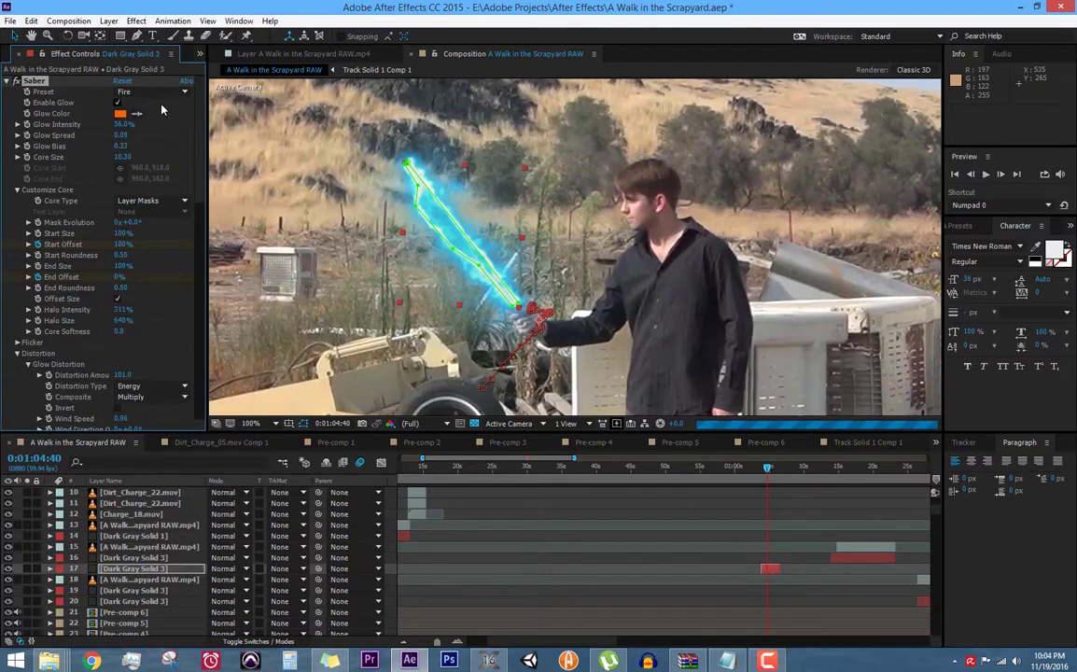
click(161, 92)
click(178, 230)
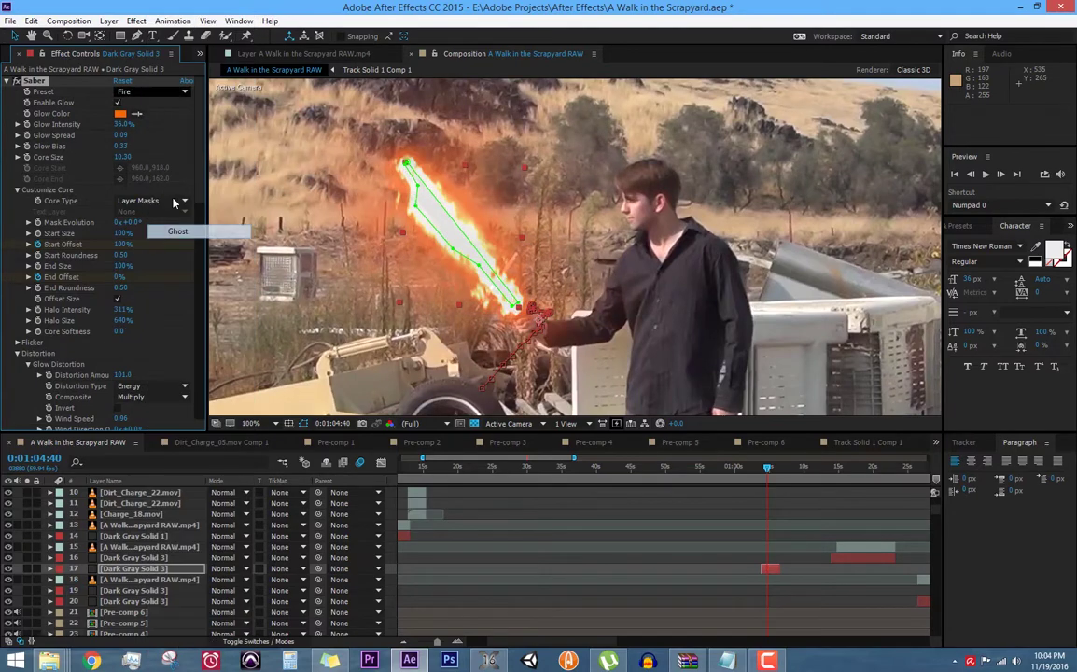
click(141, 91)
click(176, 316)
Step: Set the sword layer's Saber preset to Kryptonite and preview the glow around 0:01:04:31
click(140, 91)
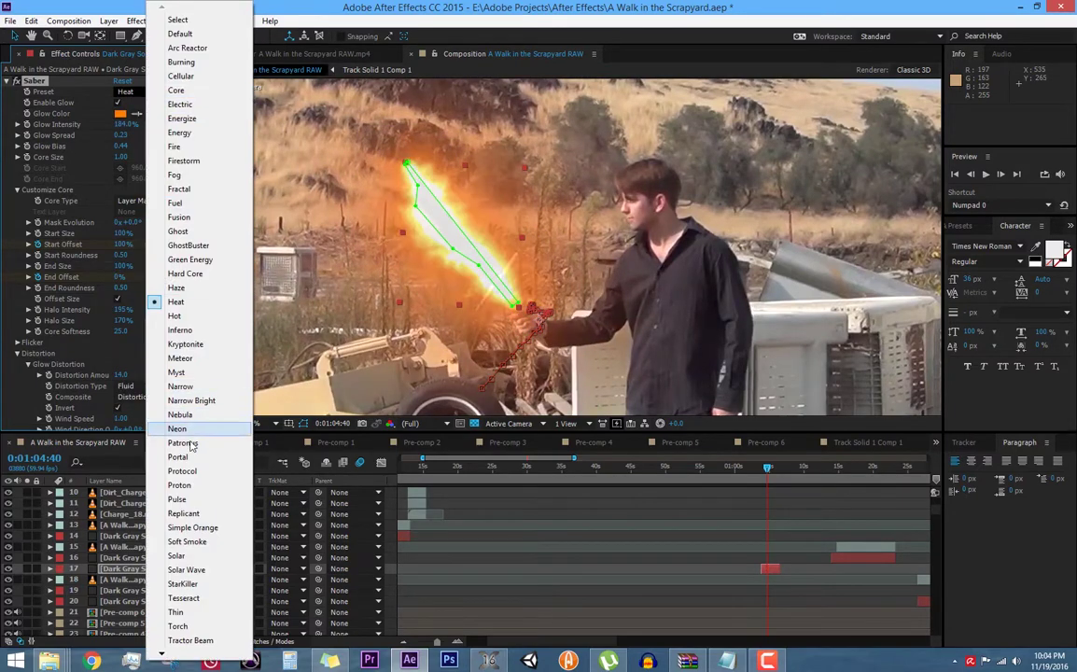
click(185, 345)
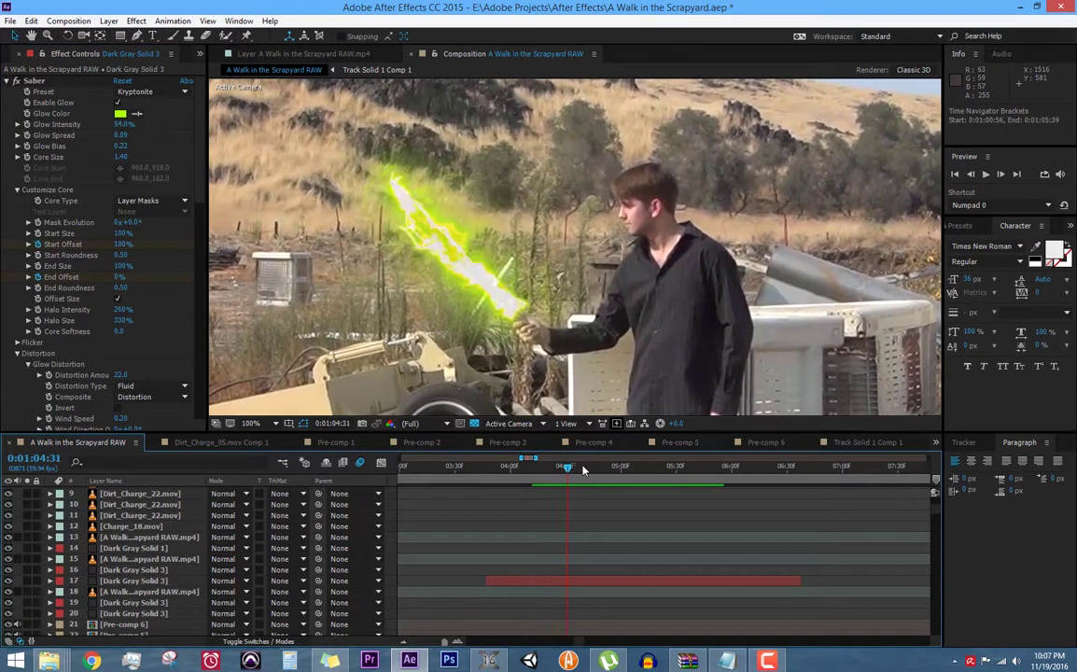
drag(584, 470, 557, 469)
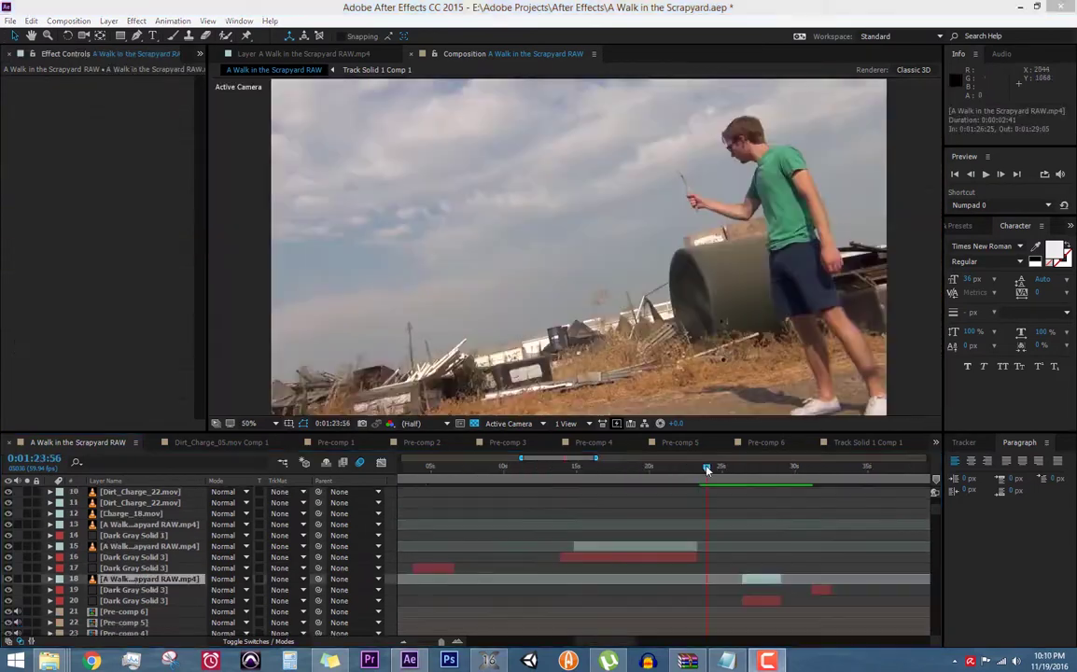
Step: Scrub ahead to the sword fight at about 0:01:26:50 to view its glow and sparks
drag(707, 469, 745, 475)
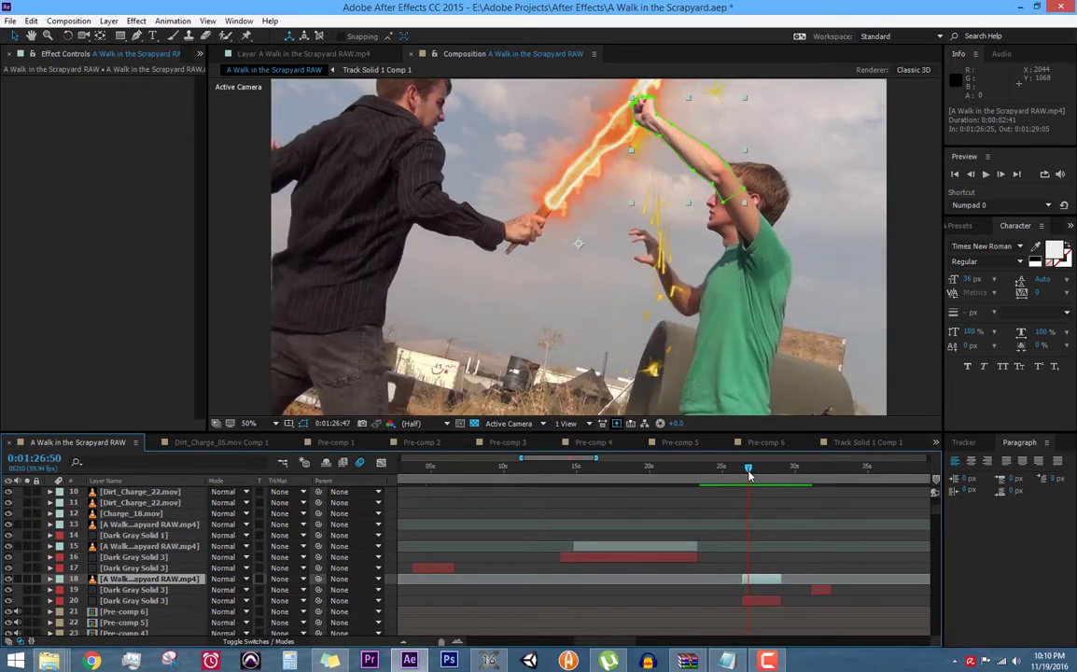
Step: Pan the composition view and scrub through the orange Saber sword fight from about 0:01:26:50 to examine the sparks and arm mask
key(space)
drag(638, 276, 652, 323)
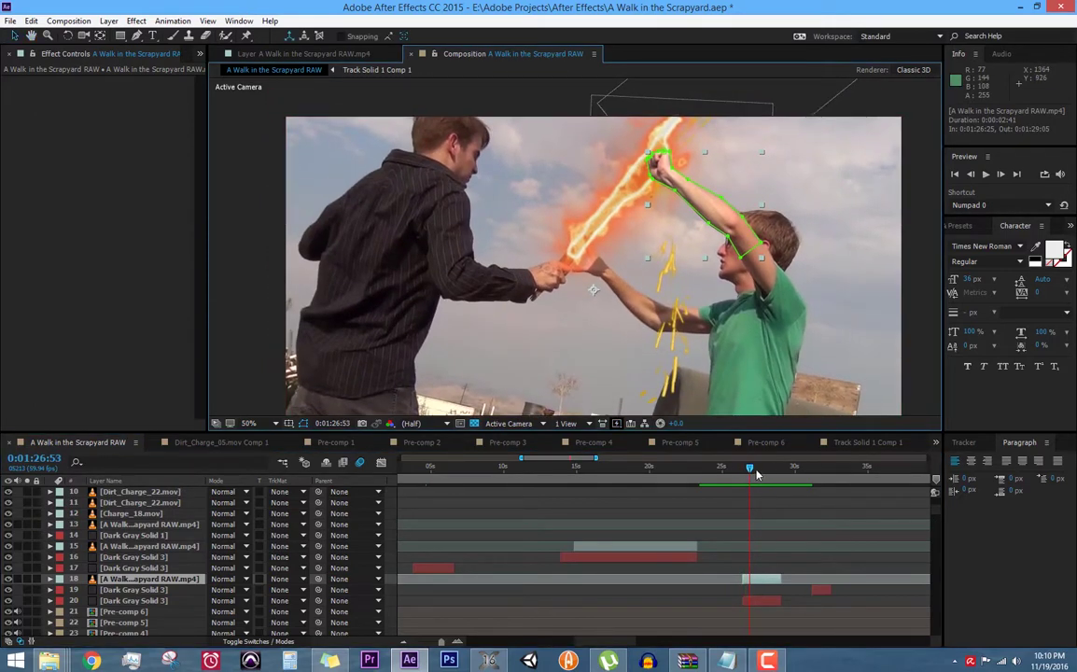
drag(757, 476, 786, 476)
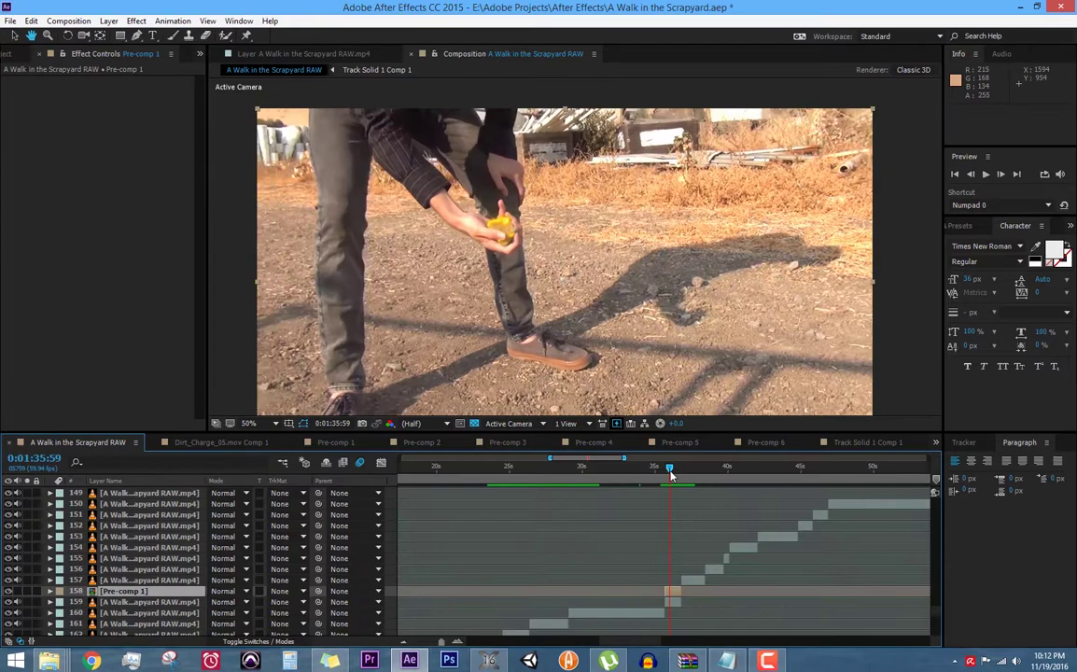
Step: Scrub through the yellow hand glow around 0:01:36 and inspect its masked footage and solid inside Pre-comp 2
drag(676, 478, 666, 476)
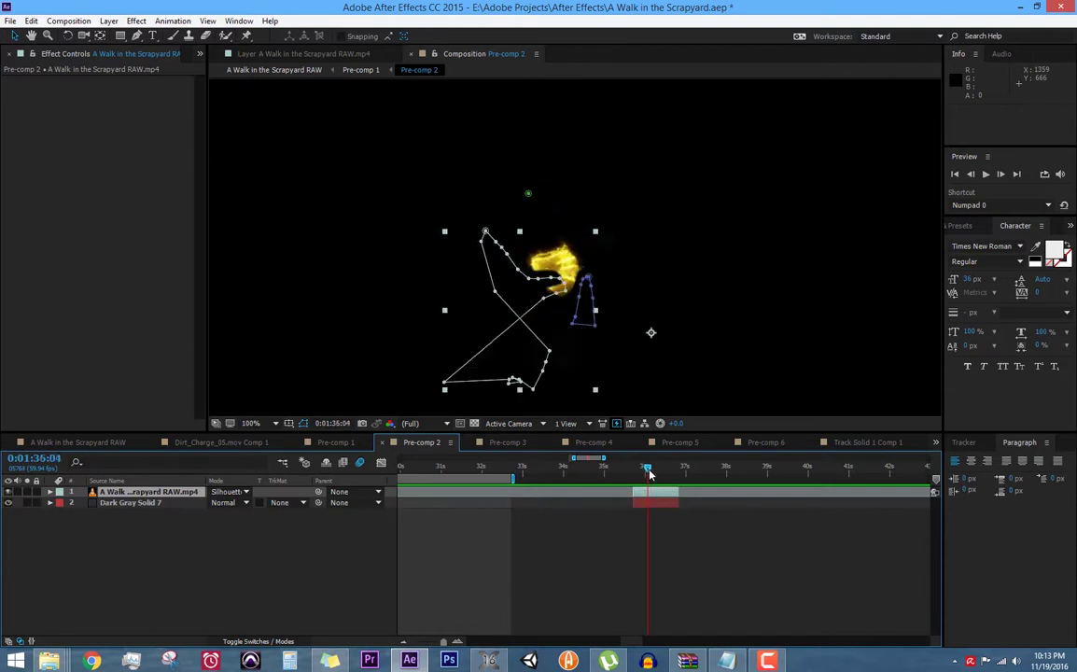
drag(660, 476, 664, 478)
click(595, 538)
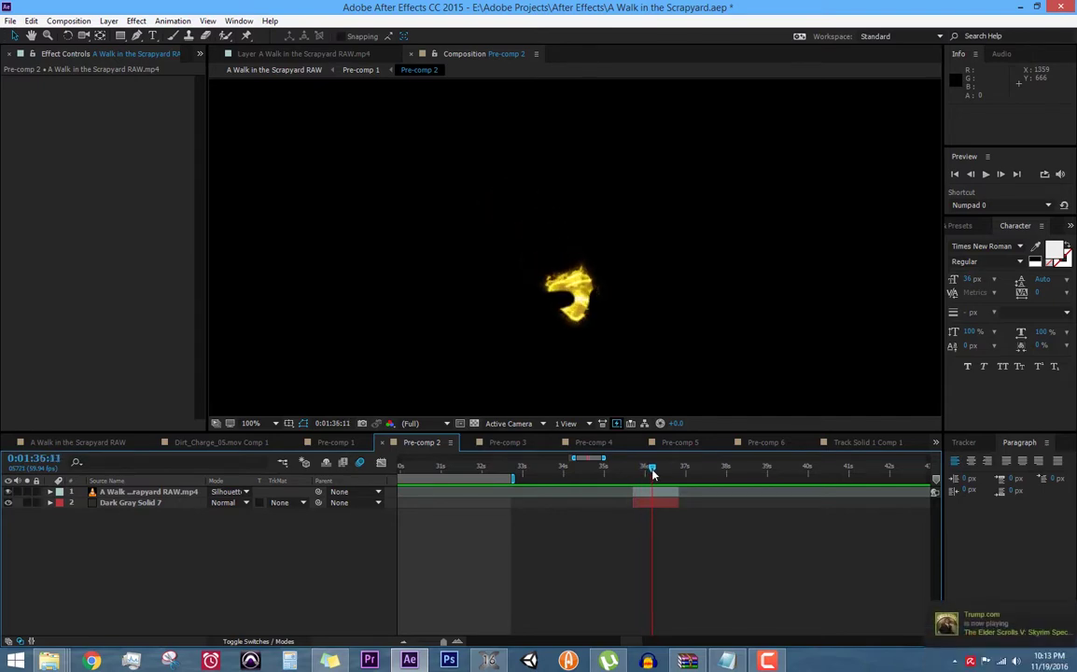
drag(653, 475, 676, 481)
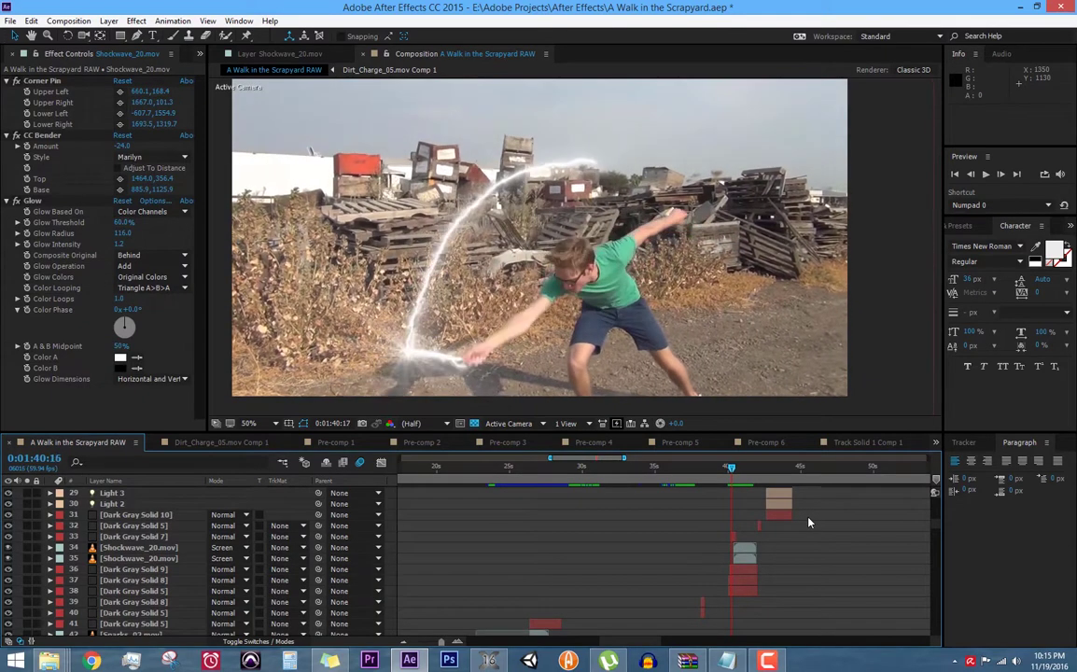
Step: Review the shockwave effect around 0:01:40:26 and preview the original Shockwave_20.mov footage in its layer view before returning to the composition
click(735, 467)
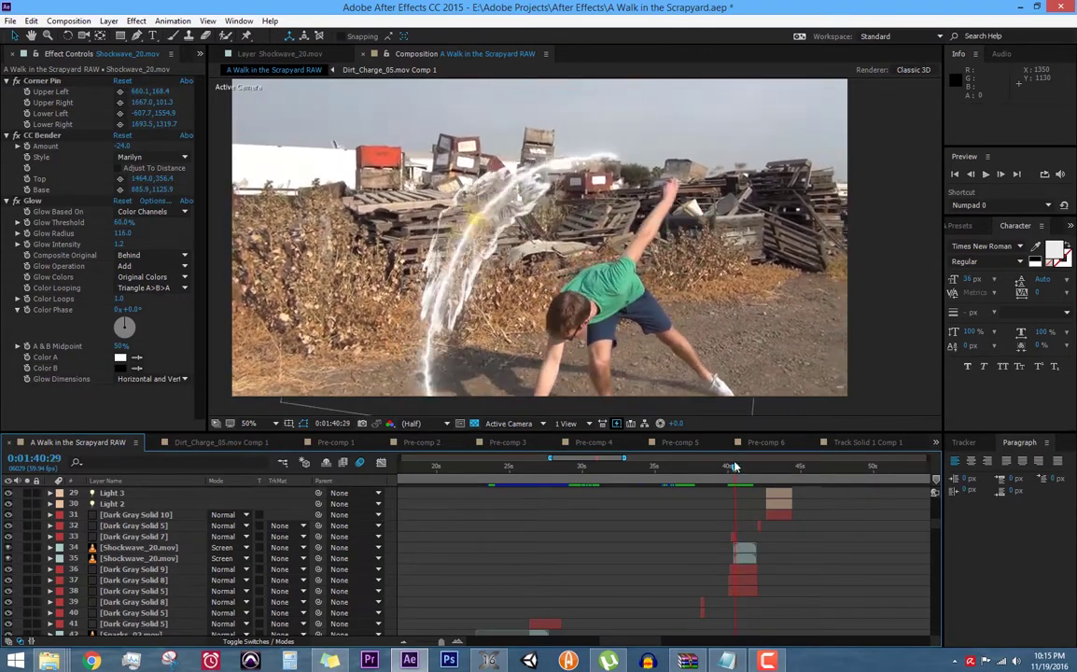
drag(734, 466, 733, 466)
click(305, 58)
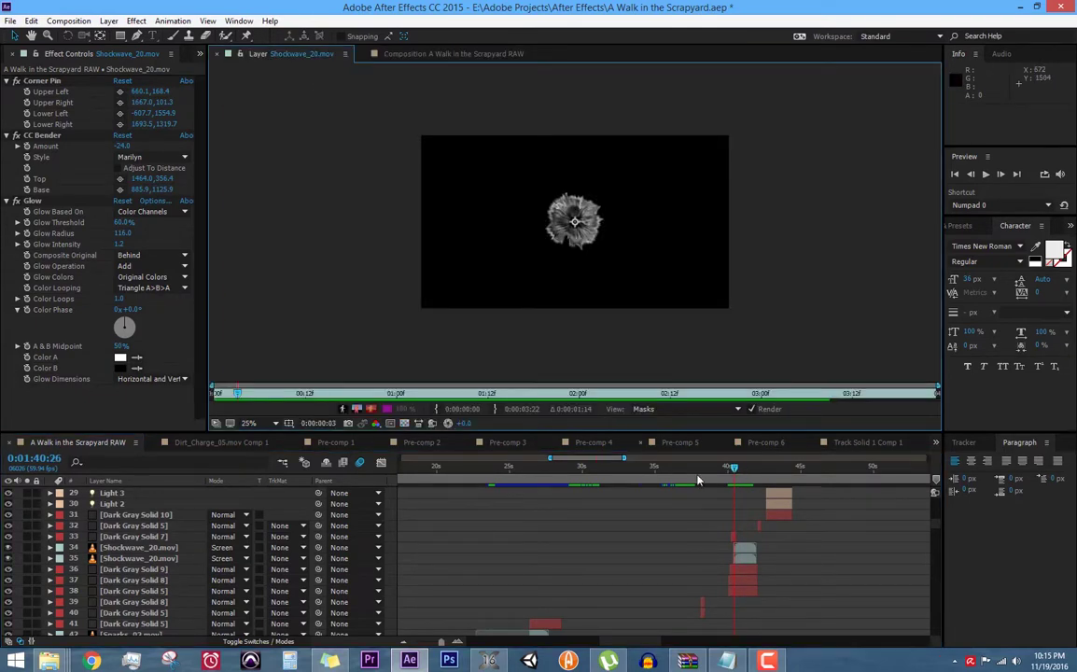
key(space)
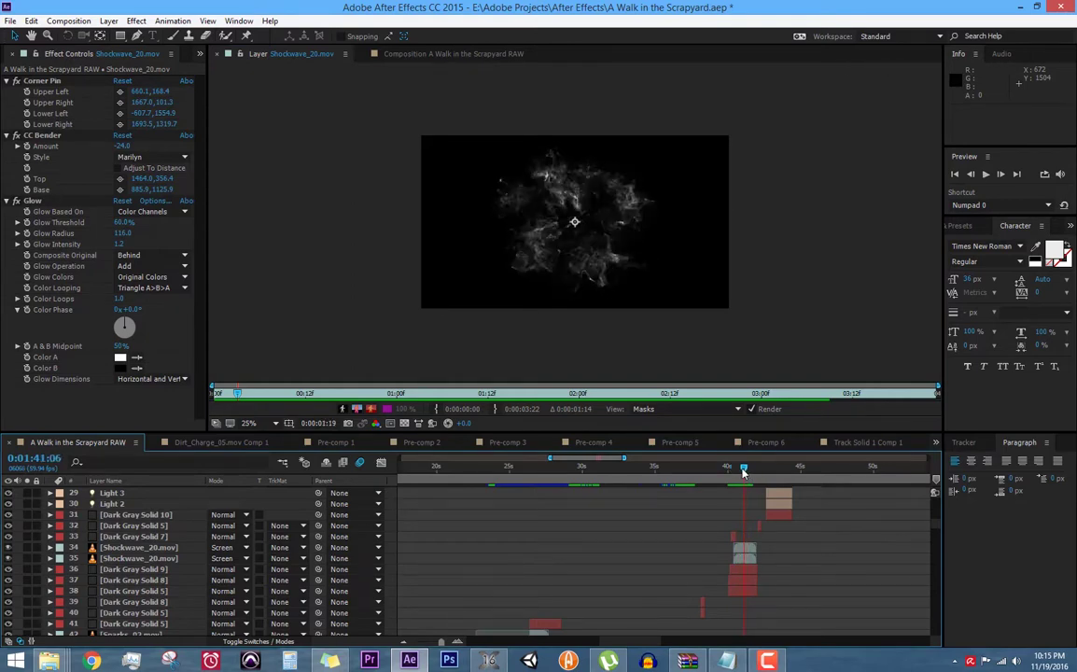
click(448, 56)
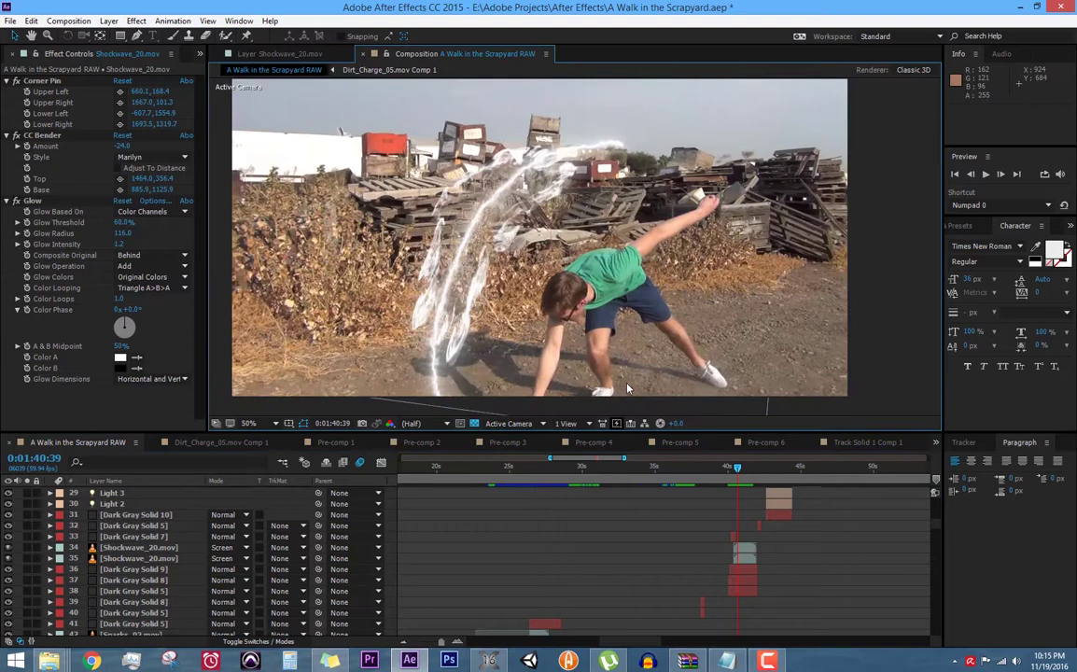
Step: Hide the lower Shockwave_20.mov layer and compare the upper one with CC Bender disabled and enabled
click(8, 559)
click(136, 549)
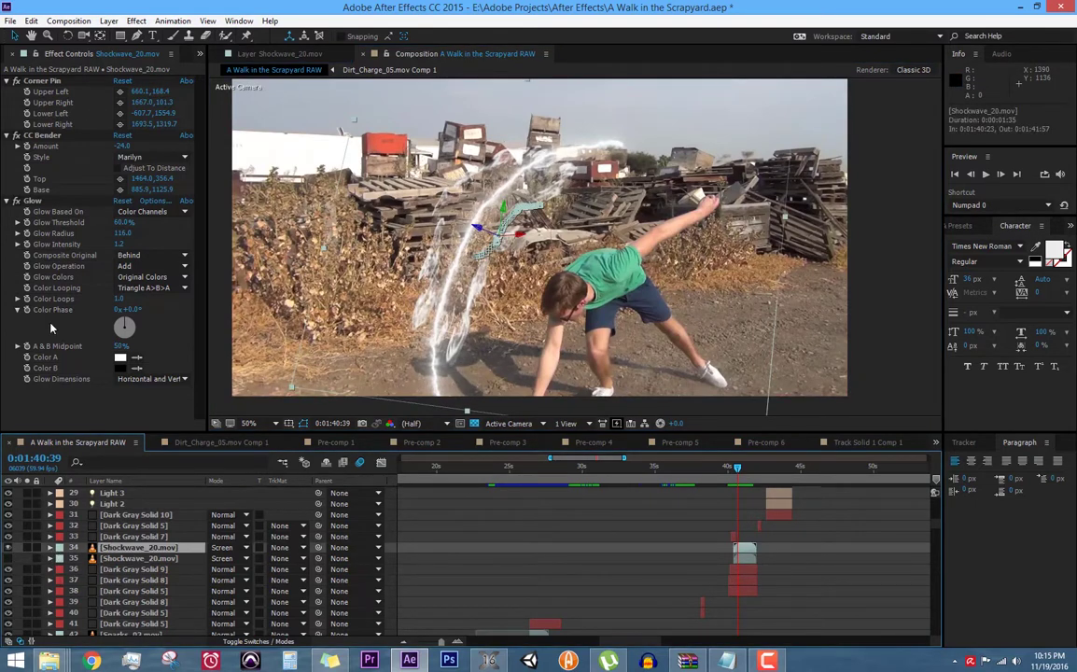
click(16, 135)
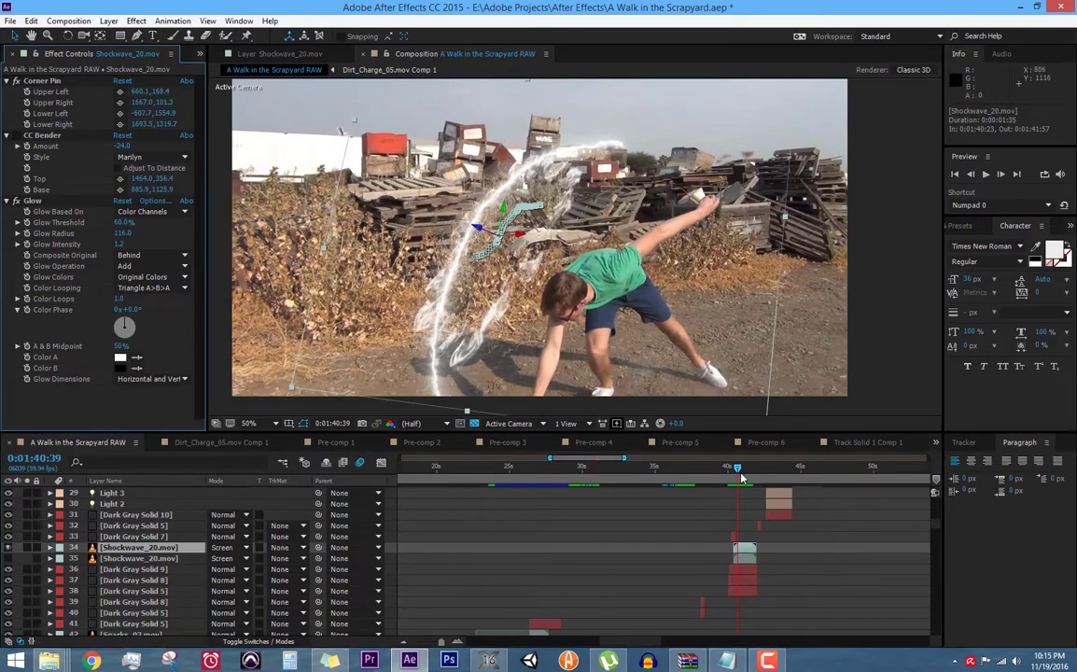
drag(742, 478, 736, 472)
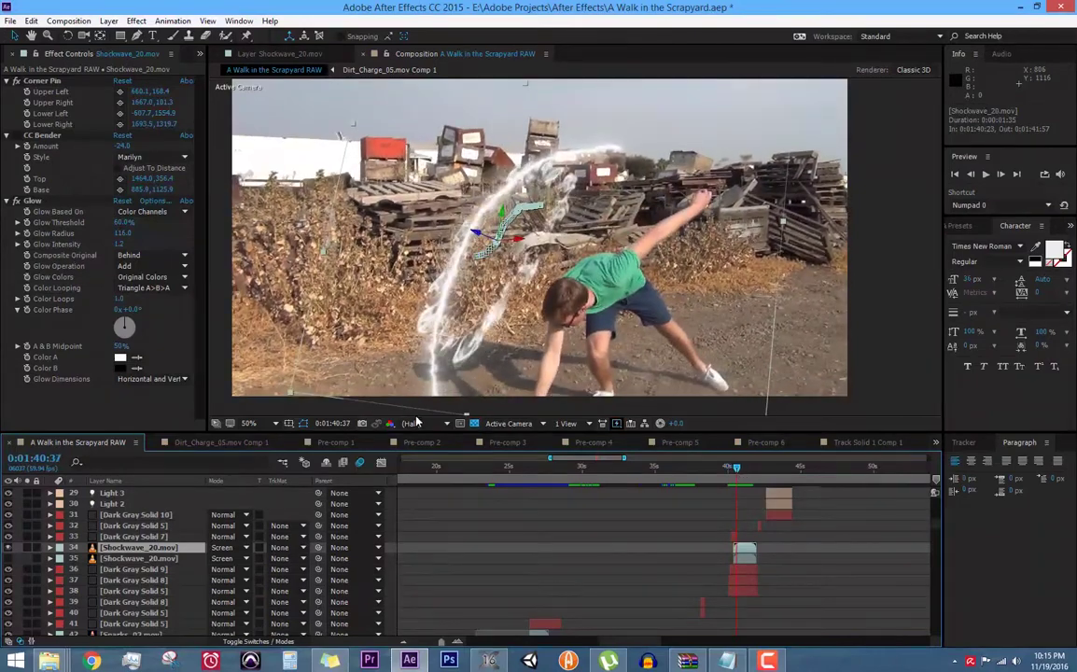
click(16, 136)
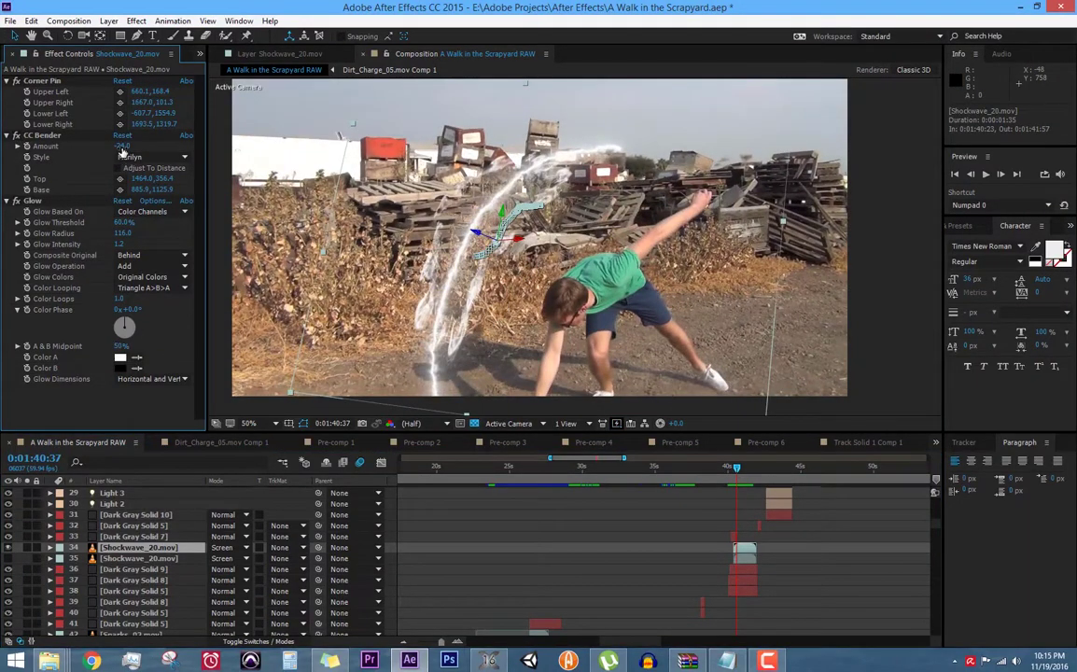
mouse_move(123, 148)
mouse_down()
mouse_move(89, 151)
mouse_move(127, 164)
mouse_up()
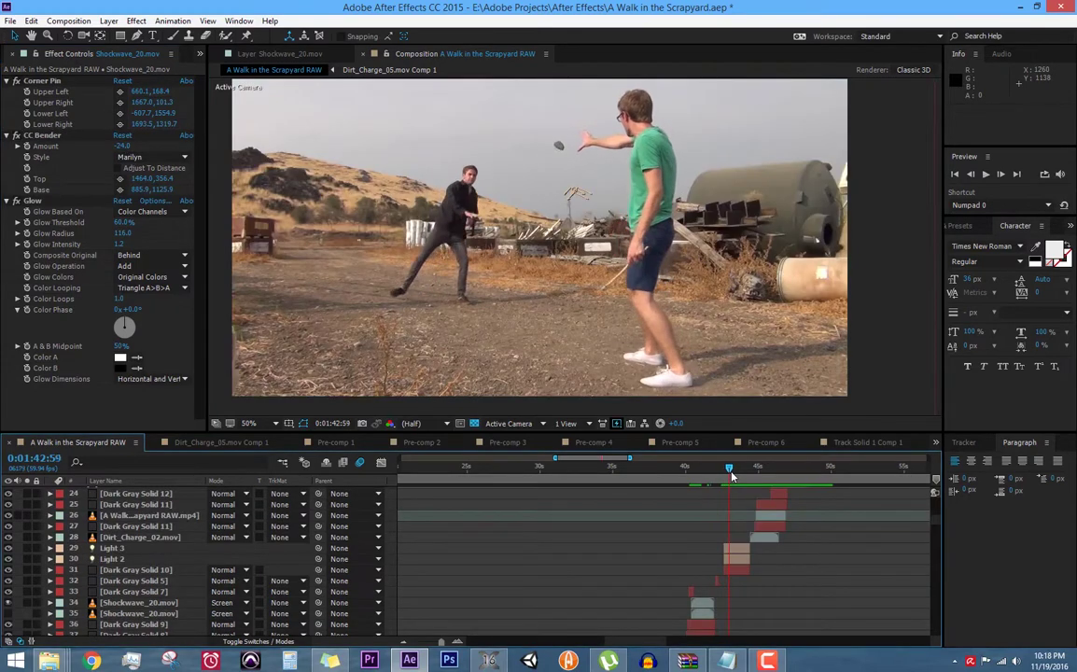
Step: Examine the thrown rock around 0:01:42:59 and orbit its 3D model in the Element scene setup of Dark Gray Solid 10
drag(734, 478, 752, 483)
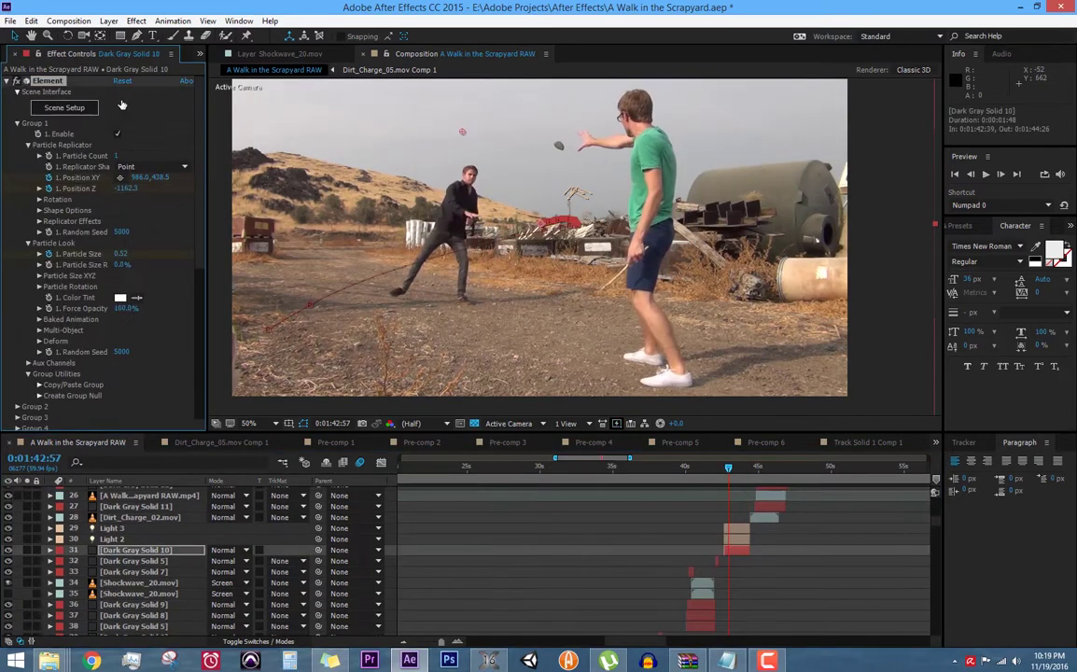
click(65, 107)
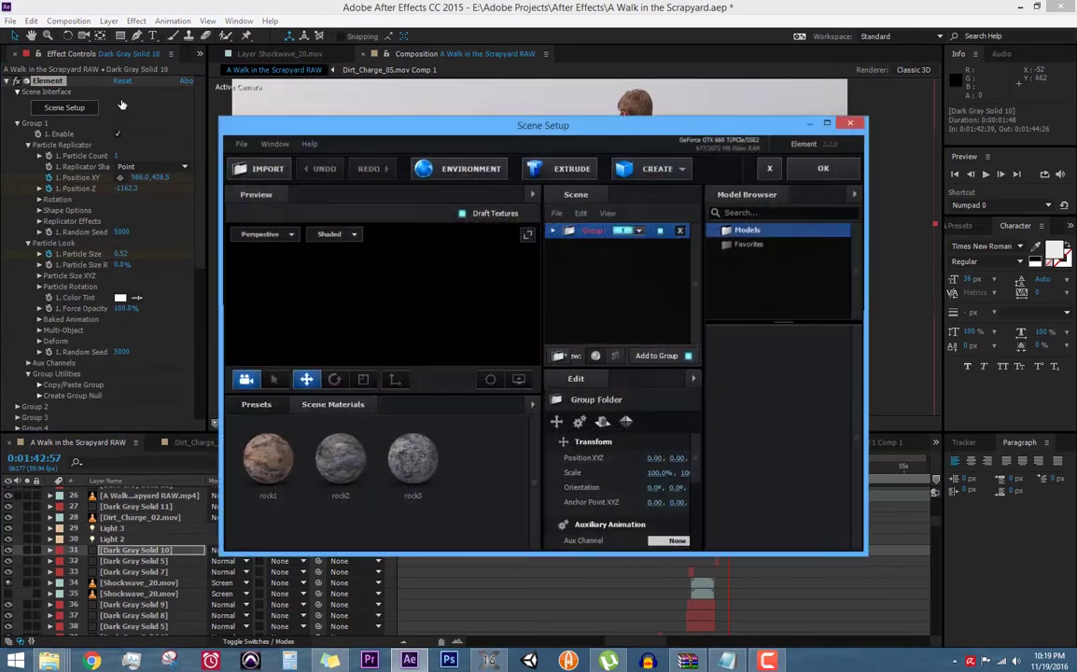
drag(436, 316, 359, 266)
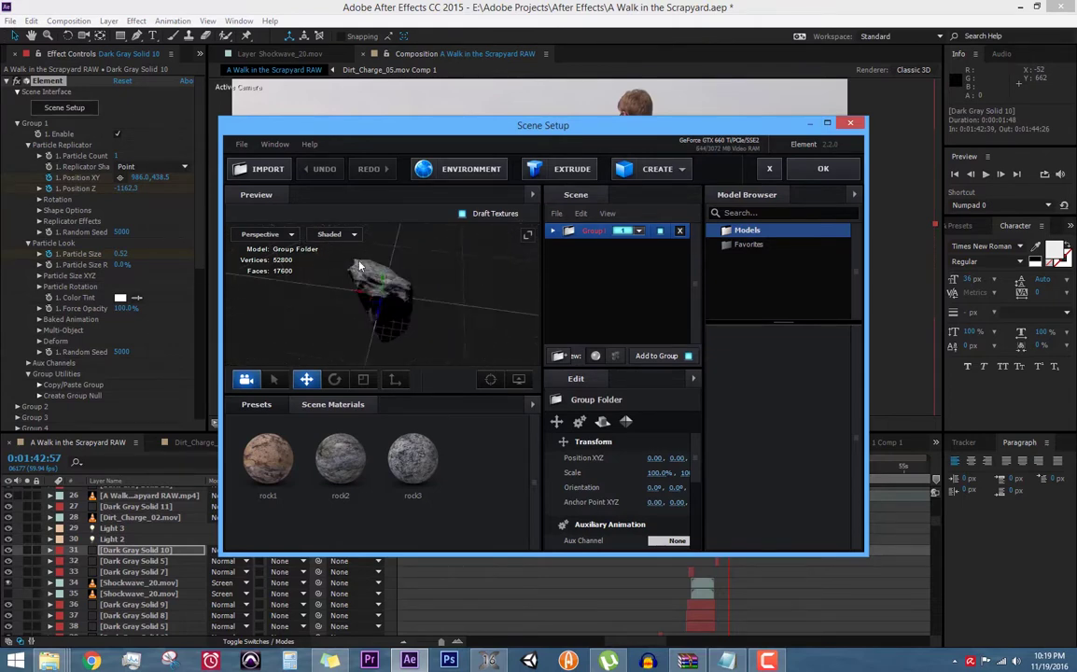
click(823, 169)
Step: Inspect the blue electric bolt's Saber settings on Dark Gray Solid 11 and scrub the shot from about 0:01:44:58 to 0:01:45:56
click(762, 481)
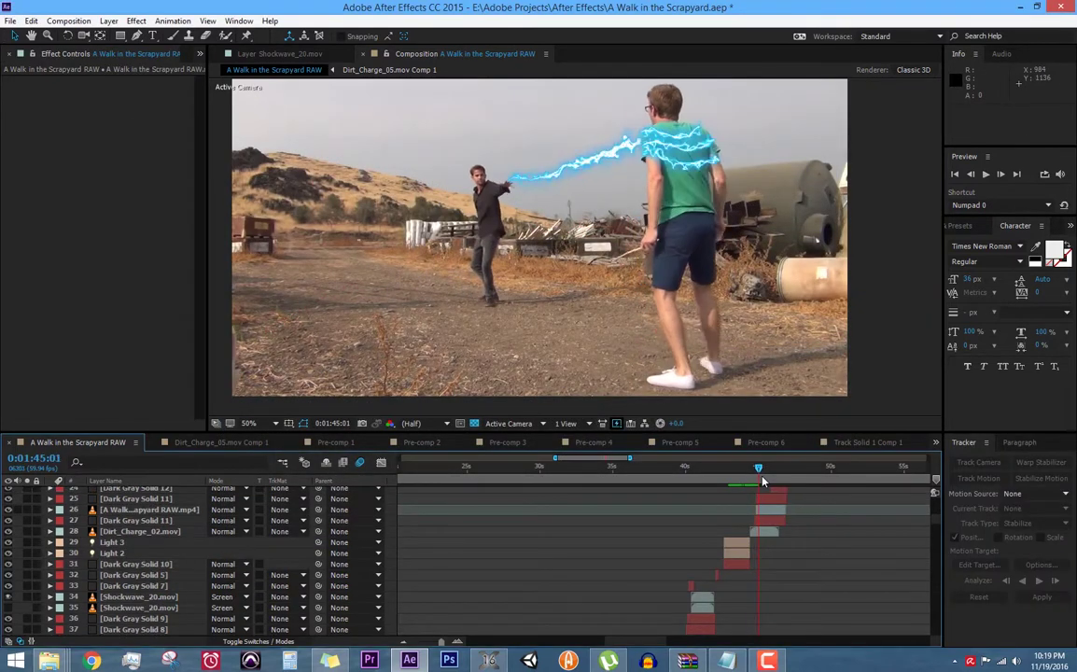
mouse_move(762, 481)
mouse_down()
mouse_move(812, 478)
mouse_move(762, 489)
mouse_up()
drag(546, 298, 633, 362)
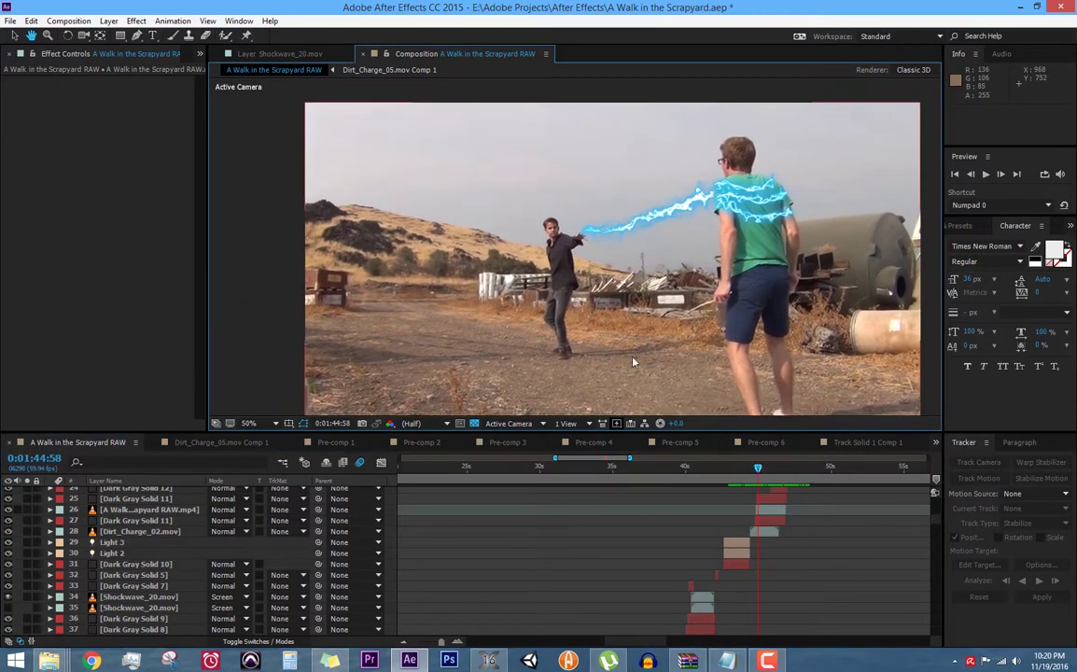
click(770, 501)
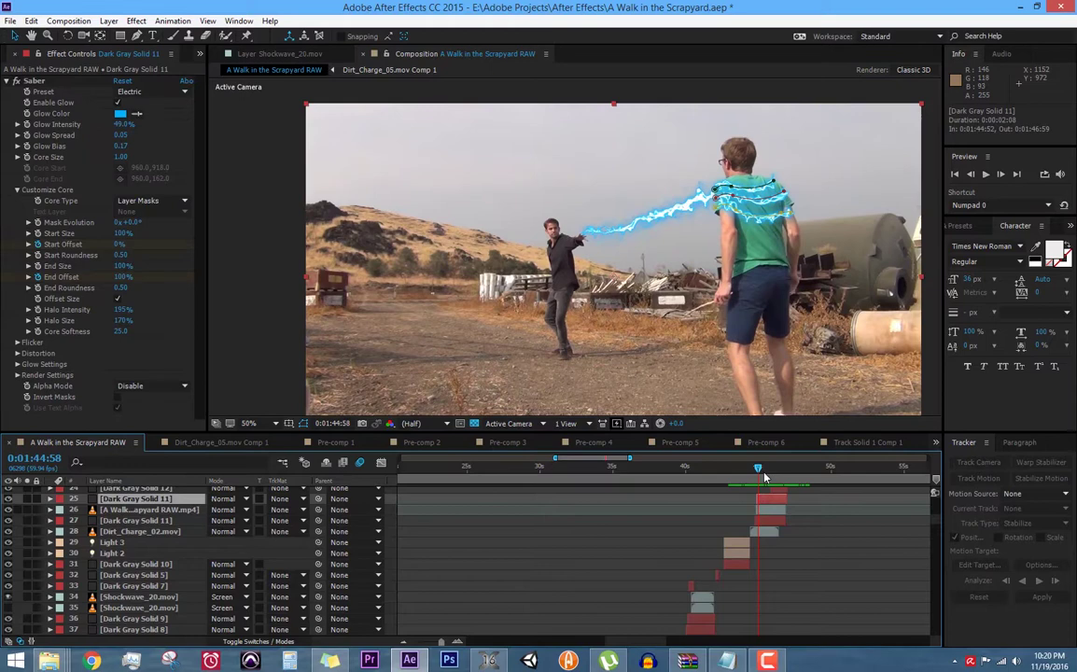
click(766, 468)
drag(765, 469, 773, 473)
Step: Inspect the orange Saber glow on Dark Gray Solid 12 and scrub its masked blade inside Pre-comp 4 around 0:01:46:36
key(ctrl+Up)
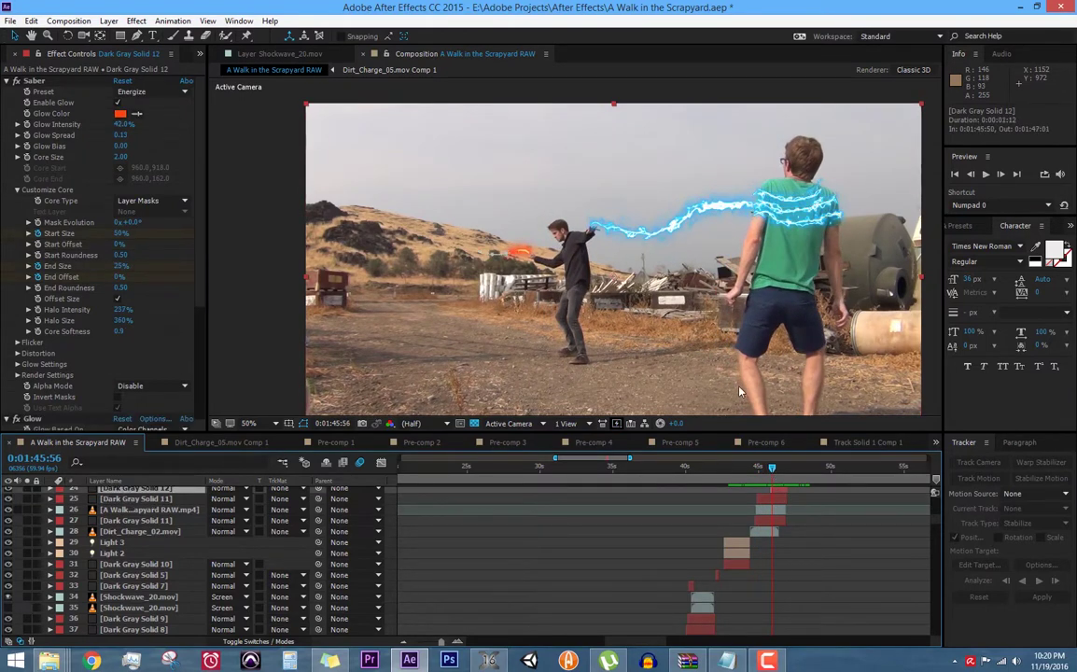
drag(822, 532, 748, 595)
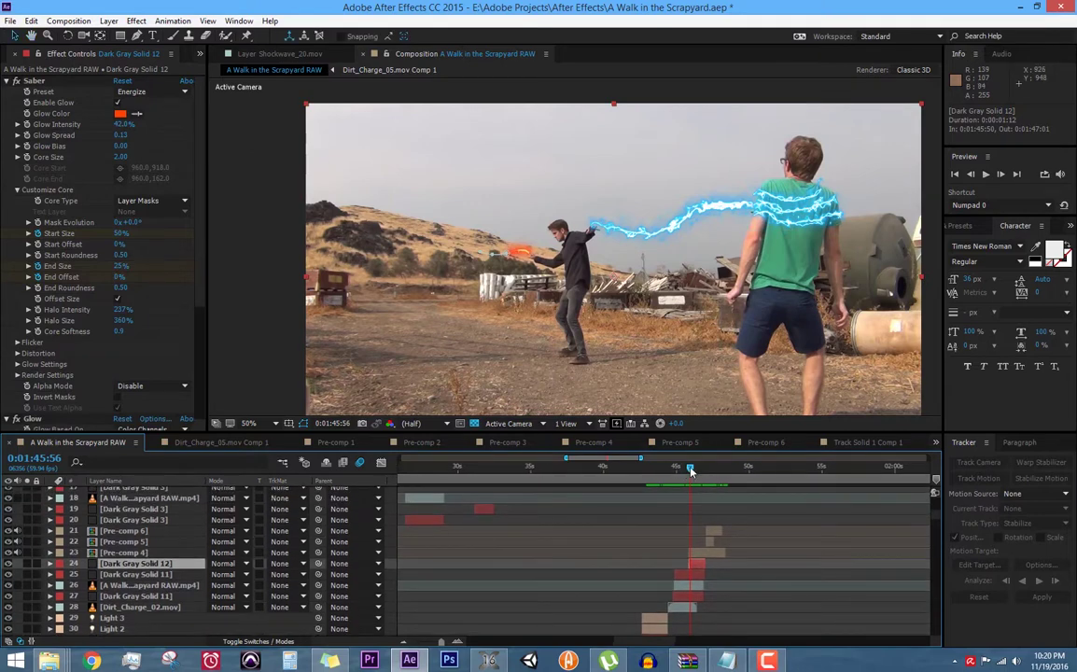
drag(693, 469, 702, 472)
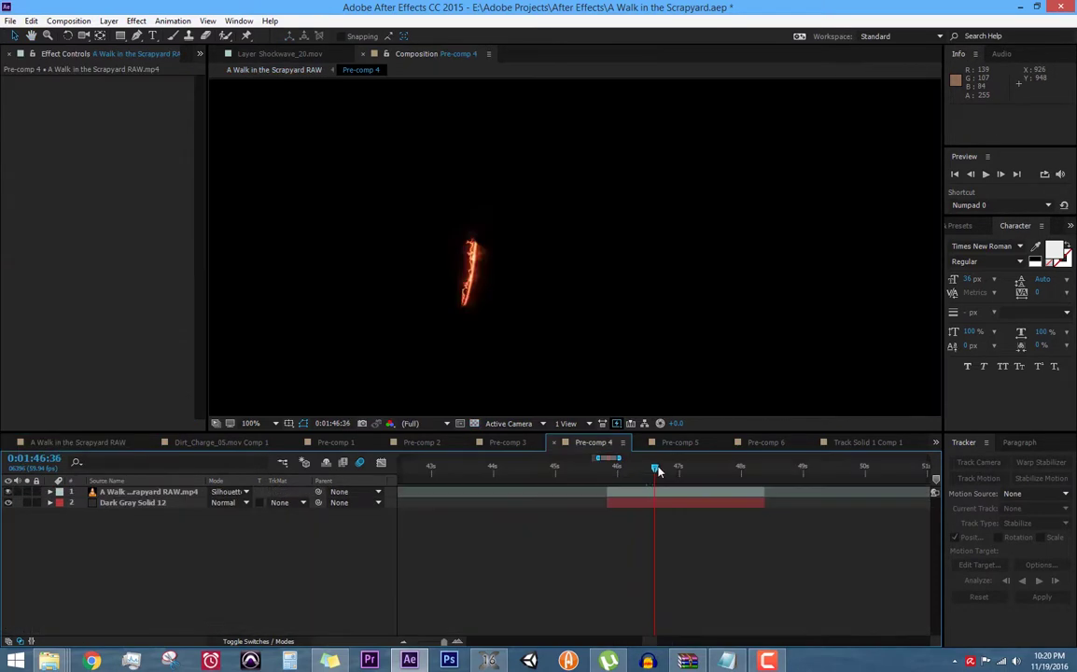
drag(658, 472, 662, 473)
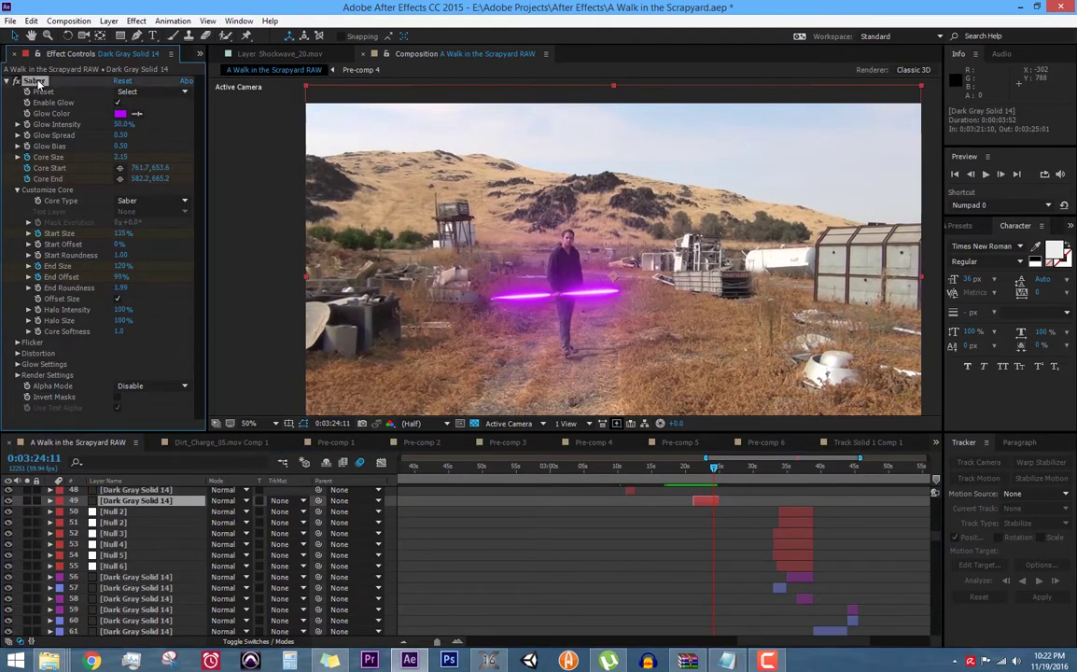
Step: Scrub through the purple and blue double-bladed lightsaber shots around 0:03:24 and 0:03:26 to review their Saber effects
drag(443, 330, 493, 306)
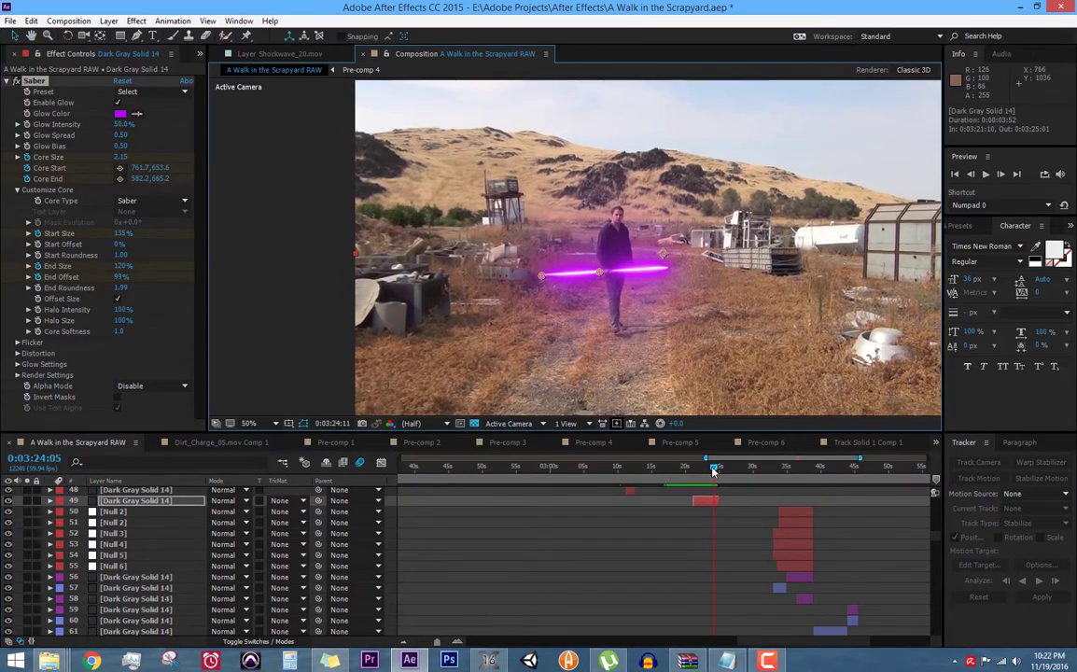
drag(713, 471, 633, 470)
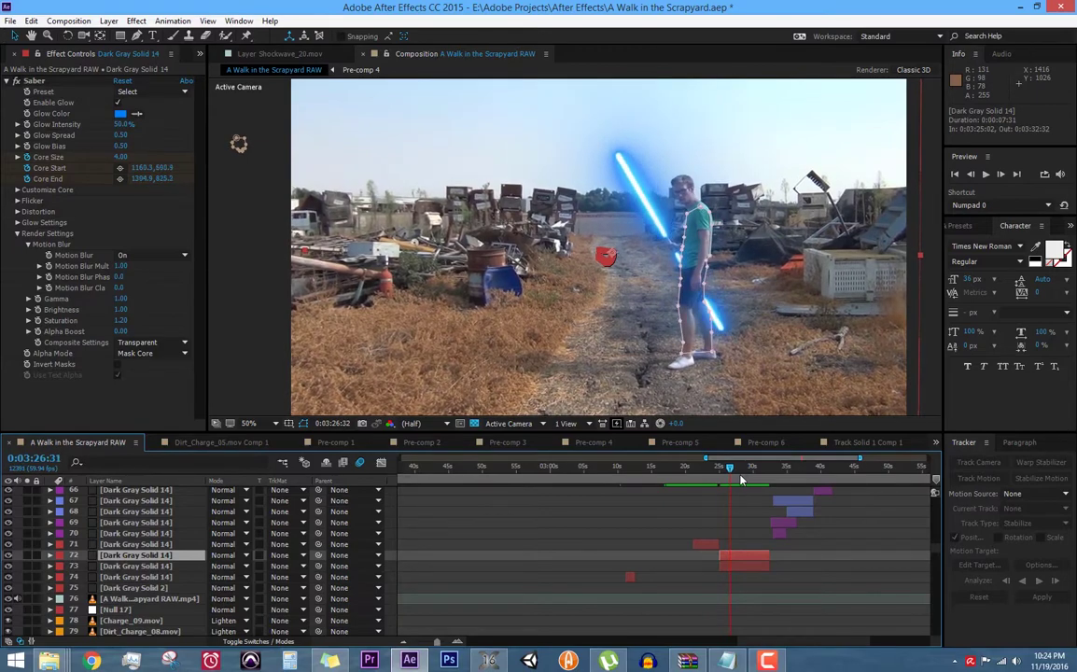
drag(736, 464, 767, 481)
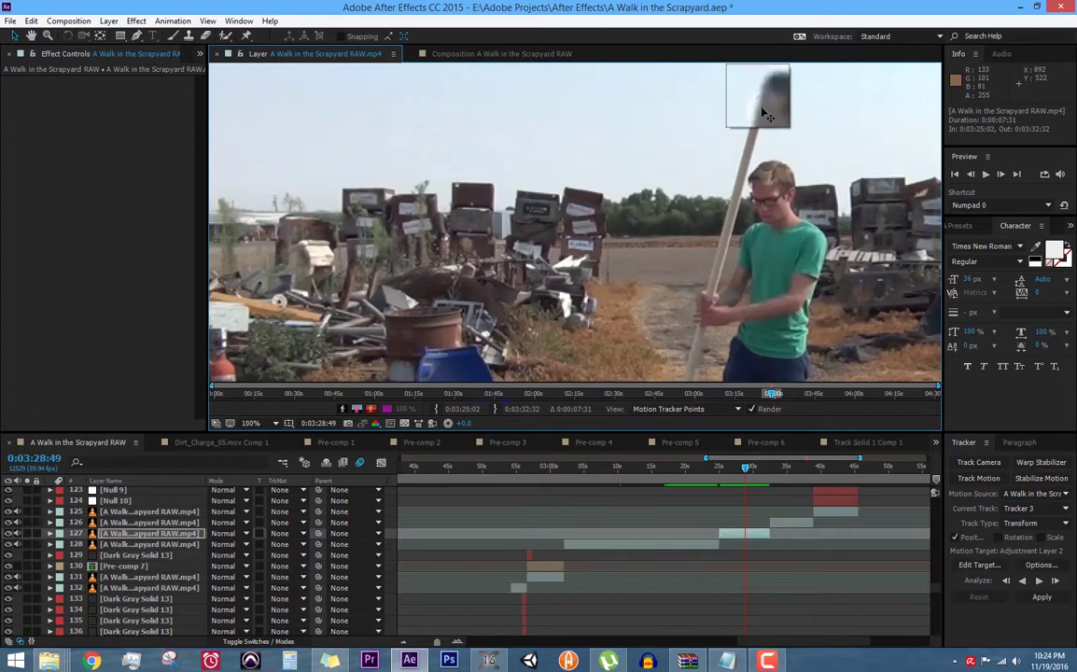
Step: Place Track Point 1 on the staff's upper tip at 0:03:28:49, enlarge its search region and analyze the motion forward
drag(766, 110, 767, 109)
scroll(767, 108, up, 2)
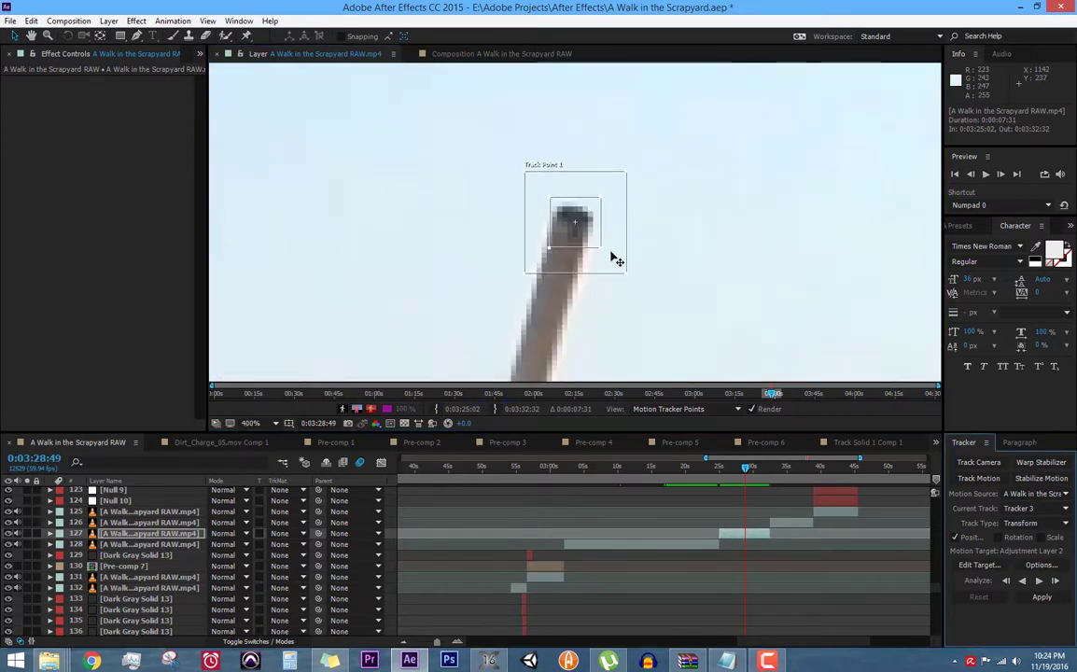
drag(618, 260, 781, 331)
scroll(653, 277, down, 6)
drag(652, 276, 684, 255)
click(1040, 584)
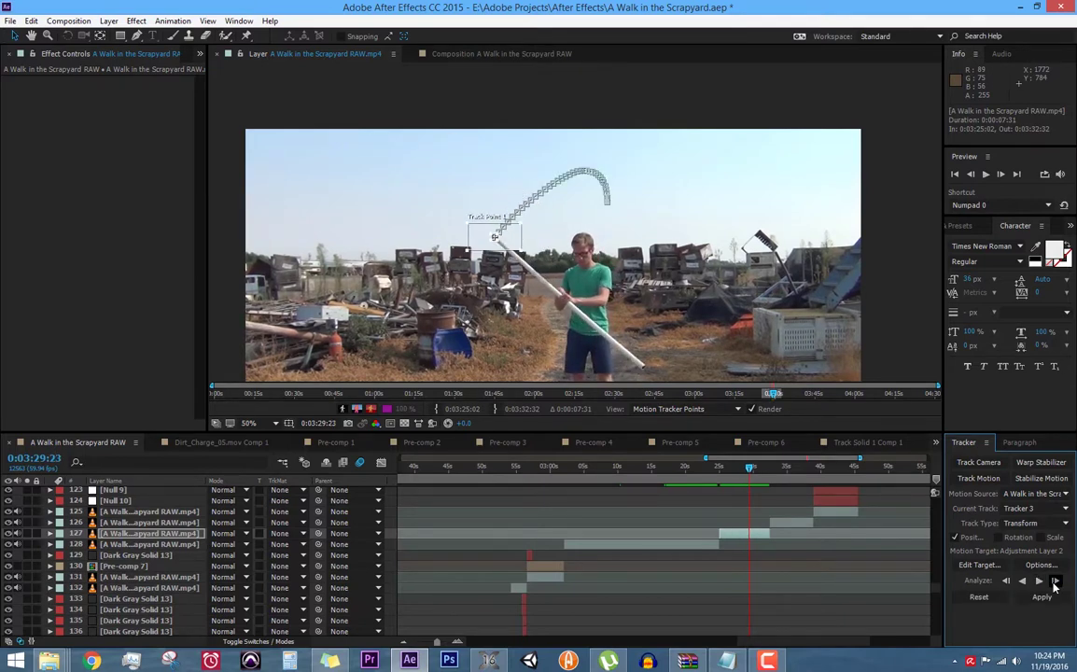
Step: Undo the last motion tracking run and analyze the staff tip one frame forward near 0:03:29:24
scroll(501, 295, up, 3)
scroll(719, 336, down, 2)
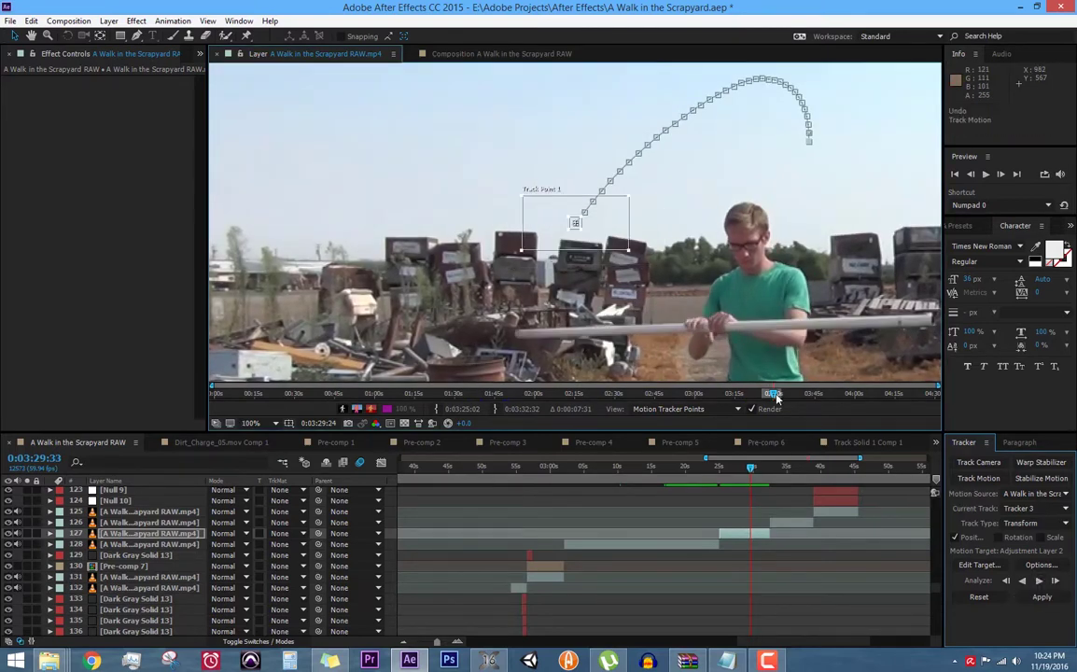
key(ctrl+z)
click(1057, 582)
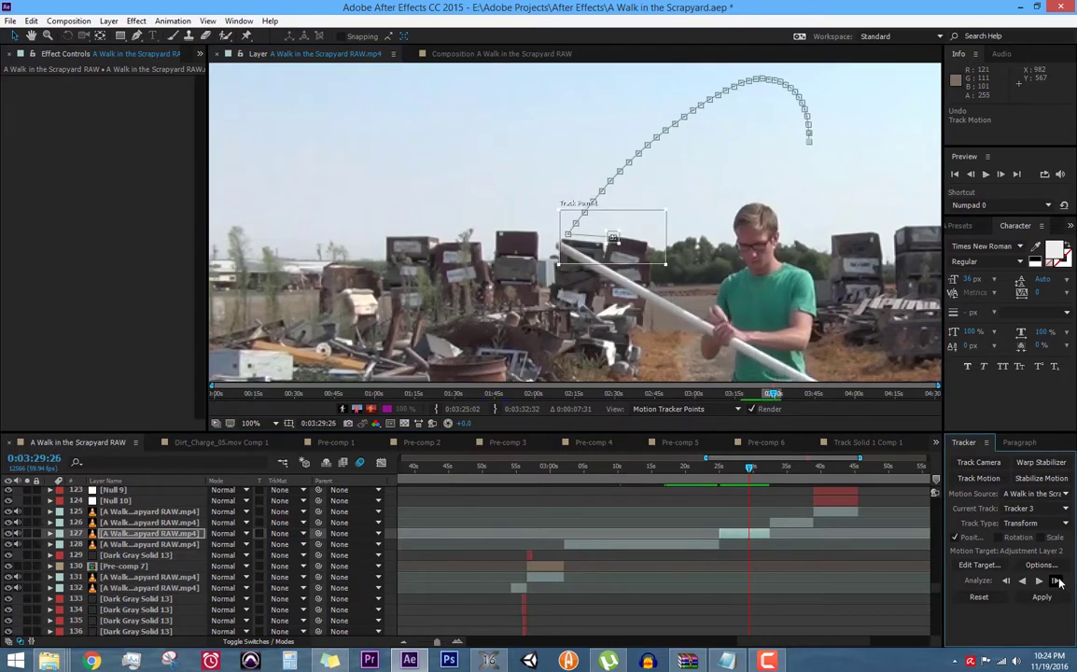
Step: Move Track Point 1 back onto the staff's tip around 0:03:29:26 and continue the analysis frame by frame, correcting its position
scroll(652, 251, up, 1)
drag(638, 239, 495, 279)
click(1058, 582)
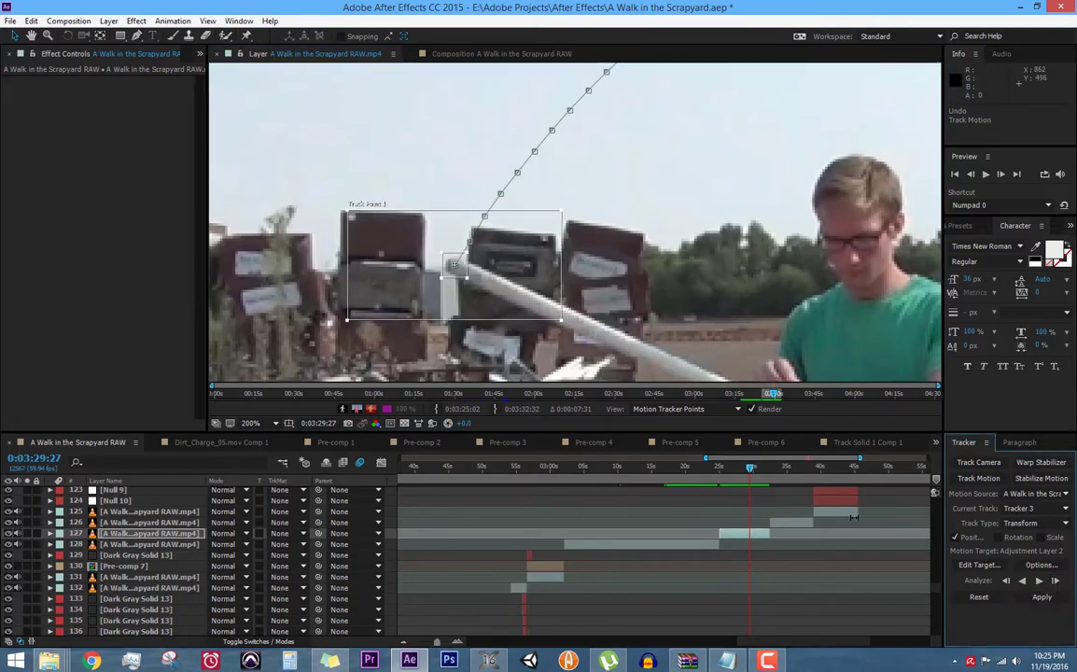
click(1056, 582)
drag(546, 249, 520, 312)
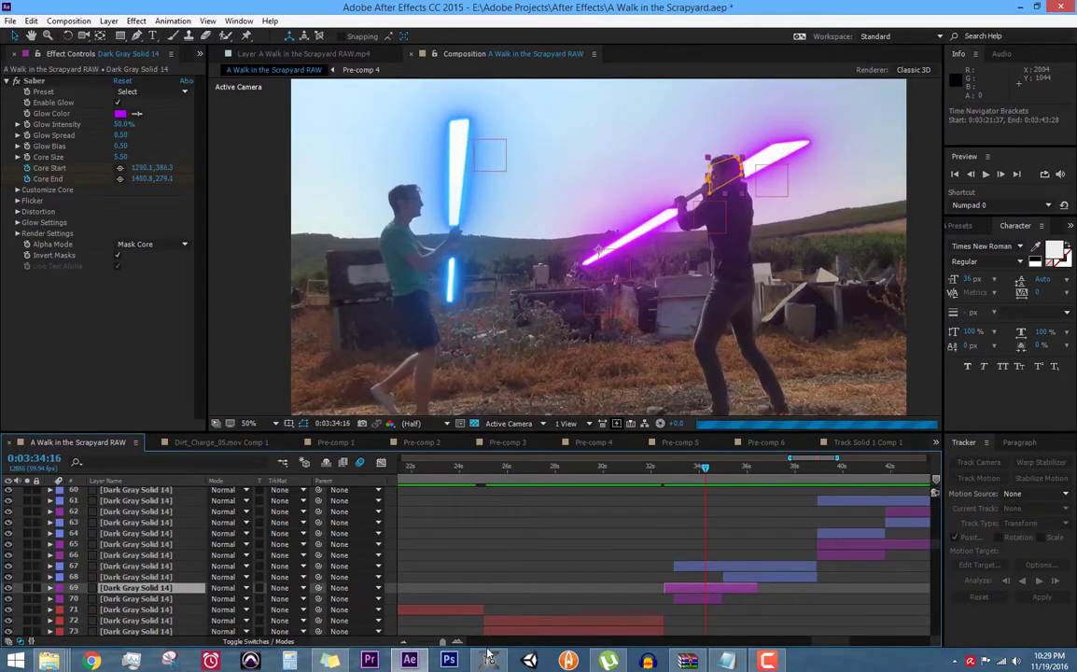
Step: Enlarge the timeline and scrub through the lightsaber duel from about 0:03:34:16 to review the masked blue and purple blades
key(Page_Down)
click(456, 642)
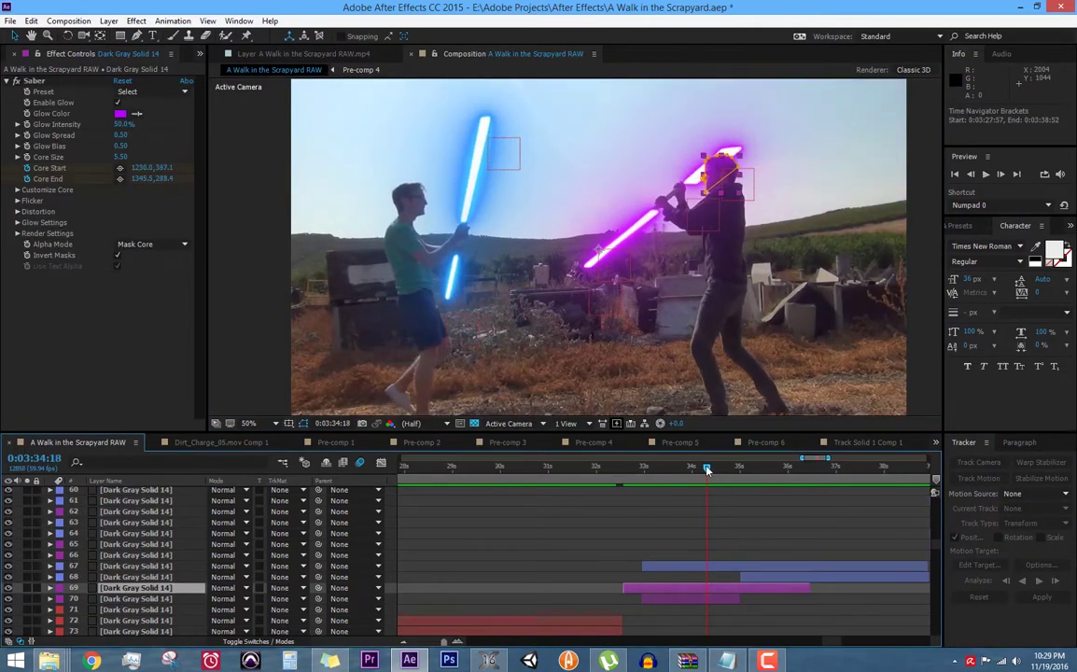
drag(706, 469, 825, 498)
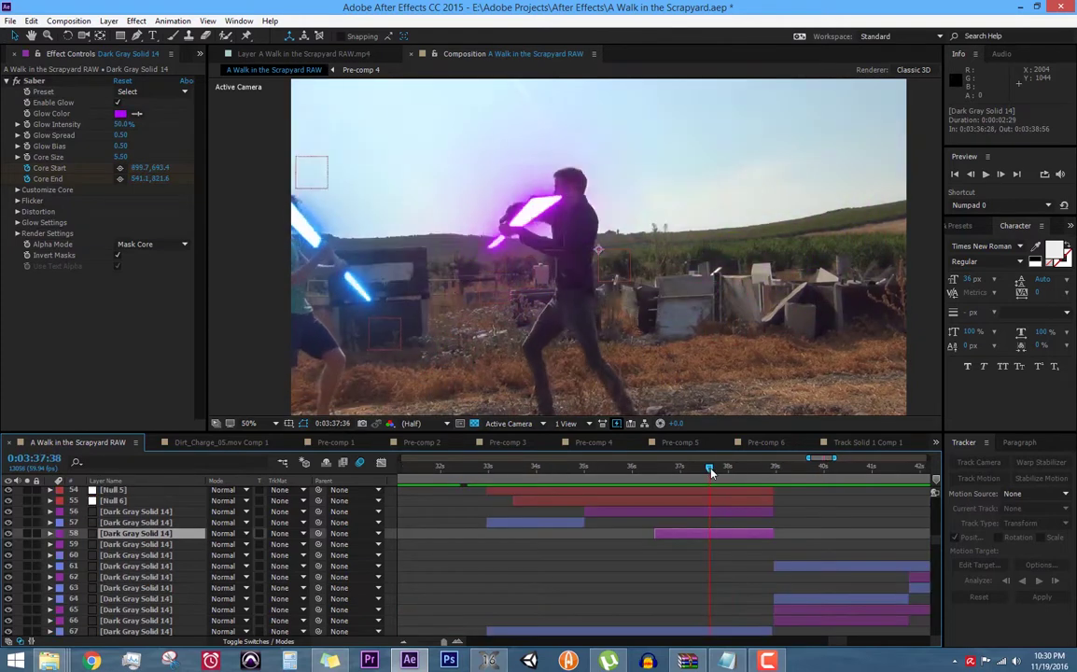
Step: Scrub through the rest of the lightsaber duel from about 0:03:37:36 past 0:03:51:05, examining the Saber blades and masks on the Dark Gray Solid 14 layers
drag(711, 474, 760, 487)
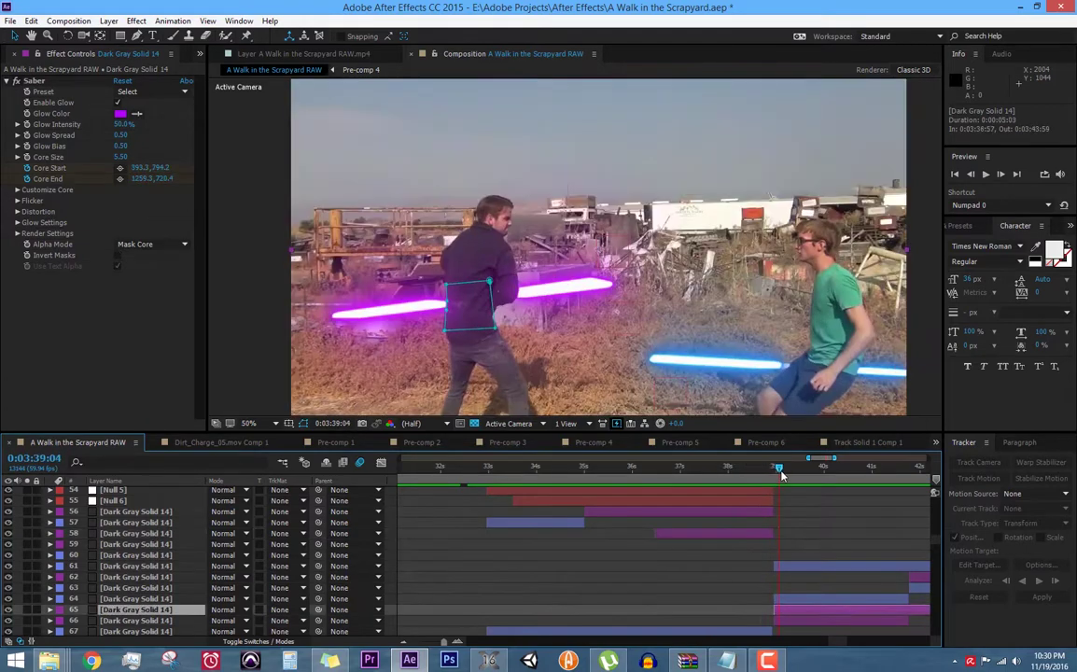
drag(782, 476, 822, 493)
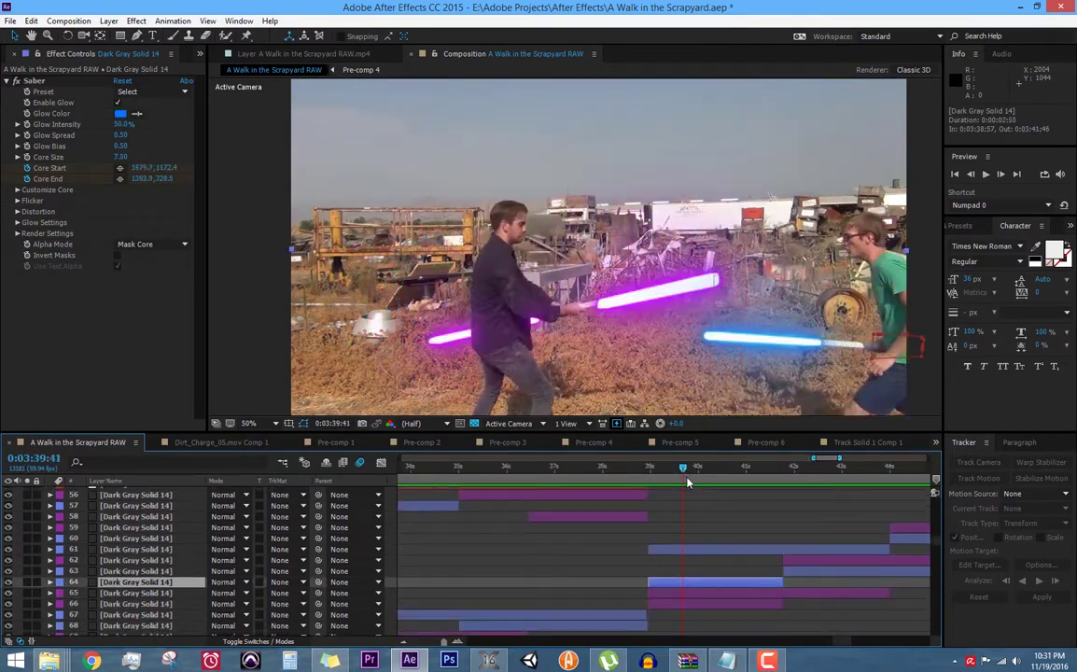
drag(688, 481, 801, 496)
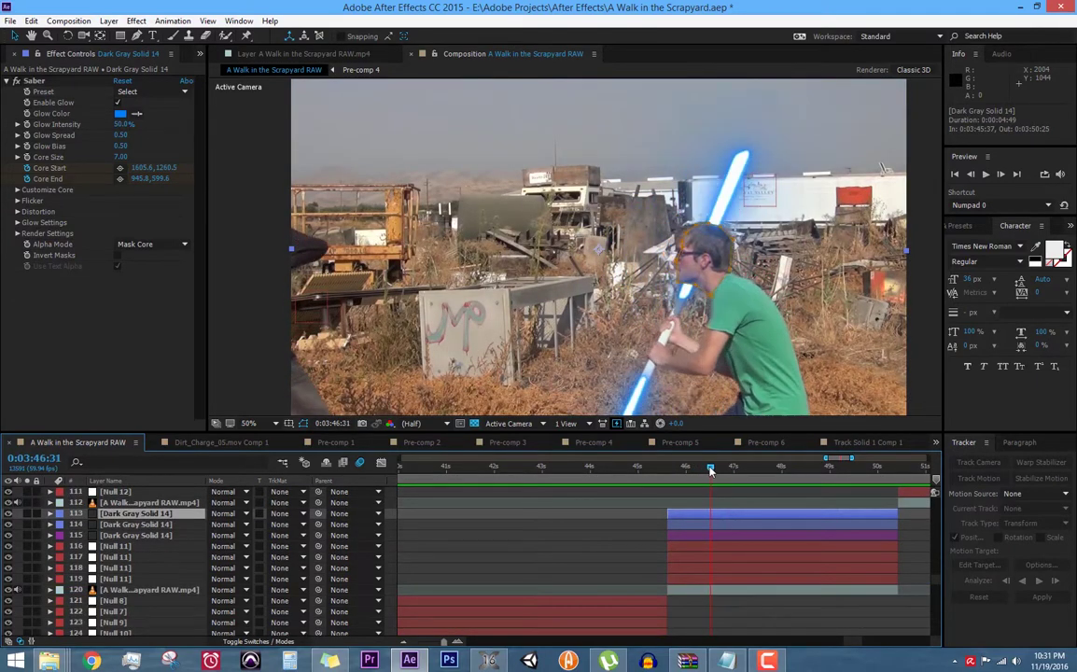
drag(714, 469, 751, 477)
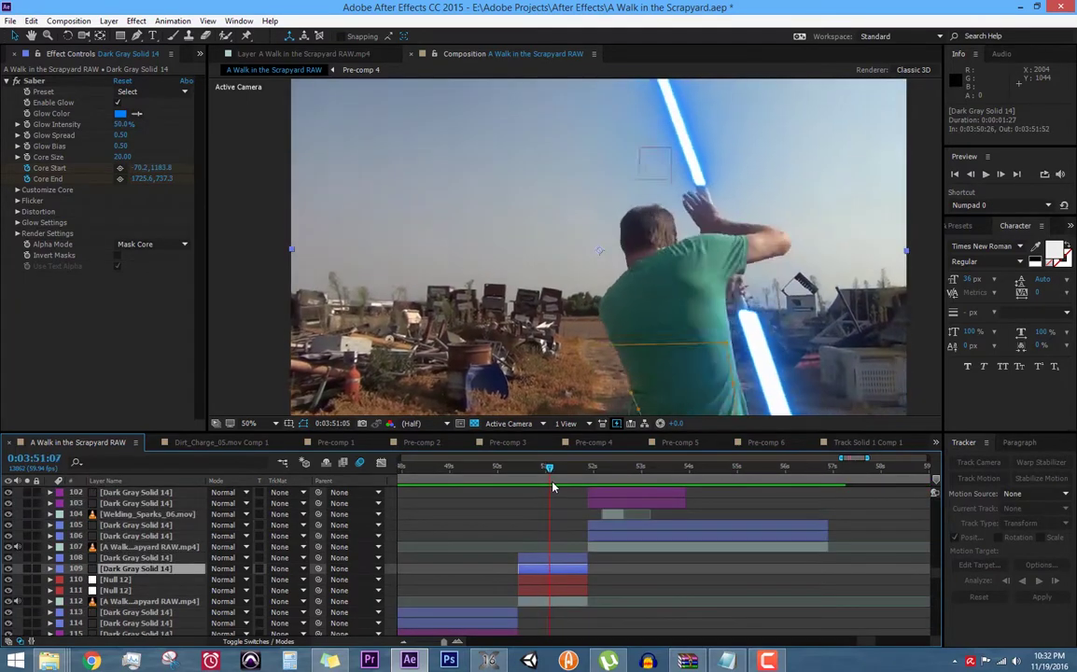
drag(552, 487, 705, 515)
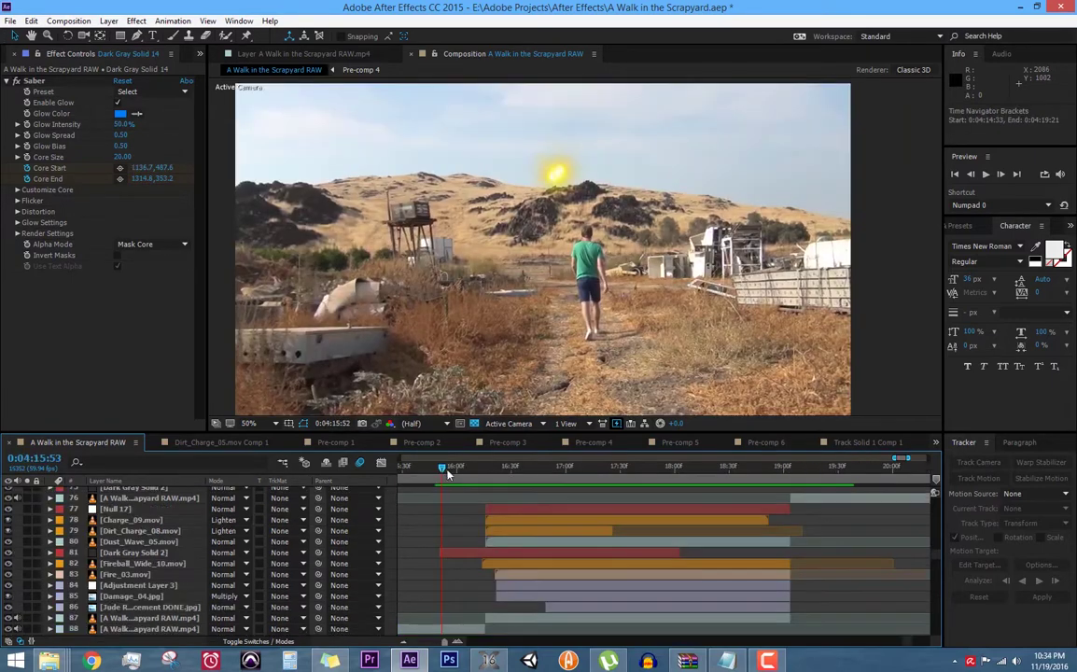
Step: Move from 0:04:15:52 to 0:04:17:46 in the explosion shot and hide its effect layers from Charge_09.mov down to the replacement still image
drag(438, 471, 649, 478)
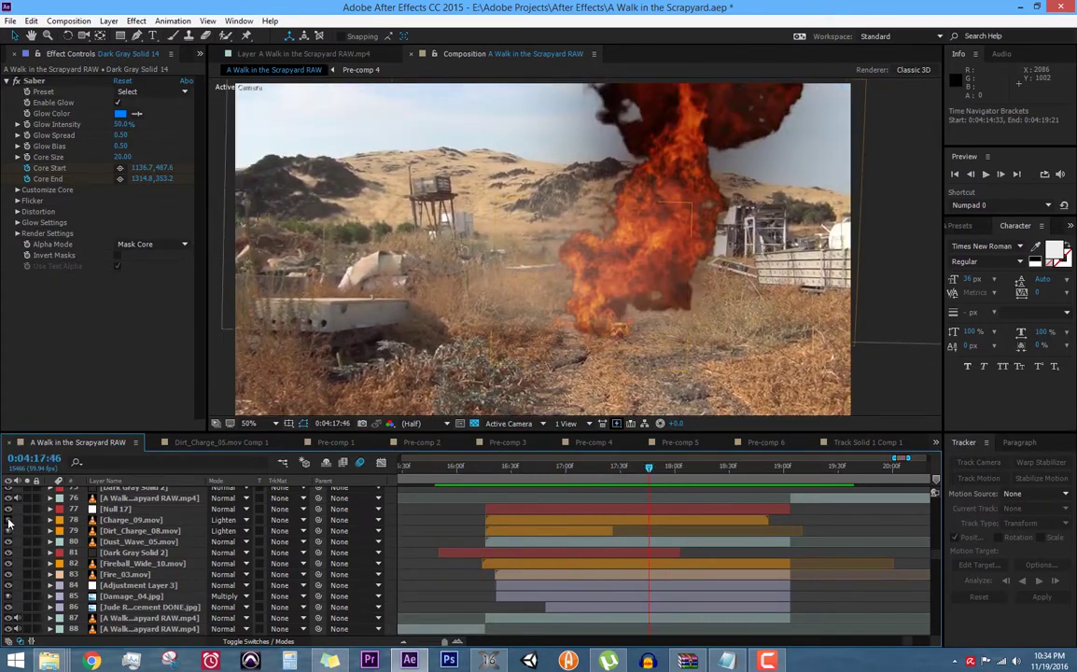
click(7, 531)
click(8, 541)
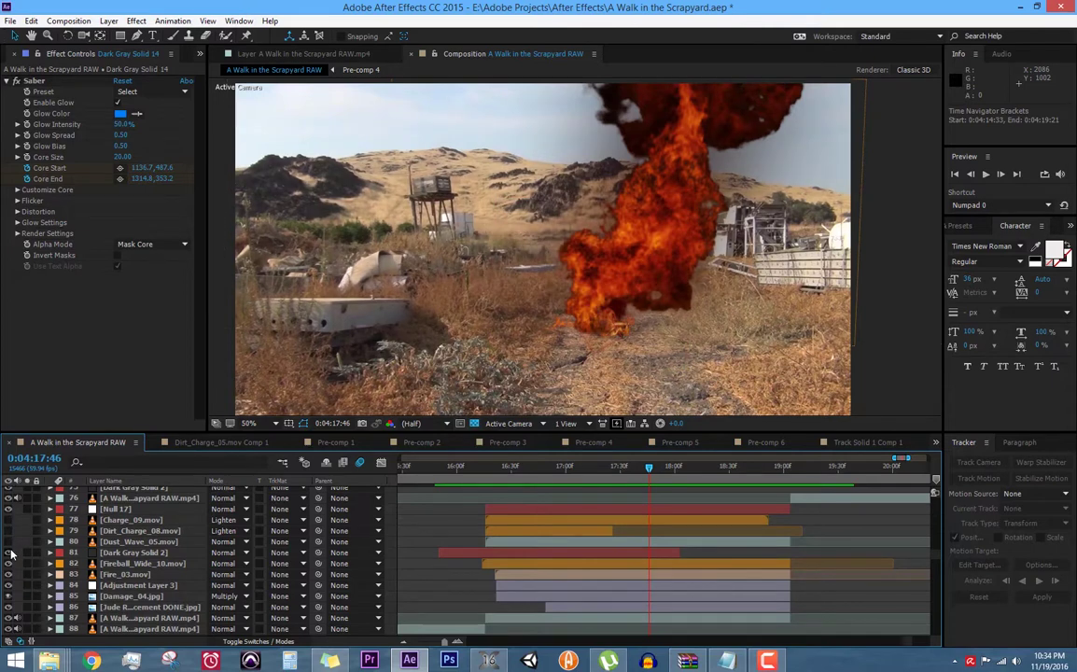
click(10, 565)
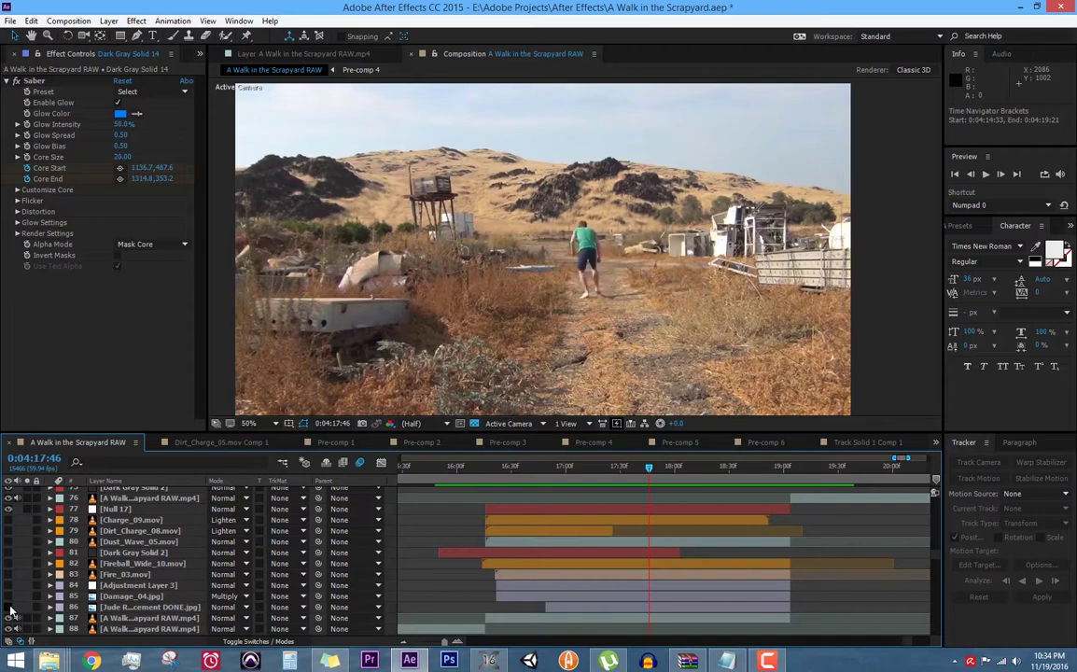
Step: With the replacement still image shown, move to 0:04:18:33 and pull the top vertex of its mask down to about 572, 216
drag(463, 469, 716, 490)
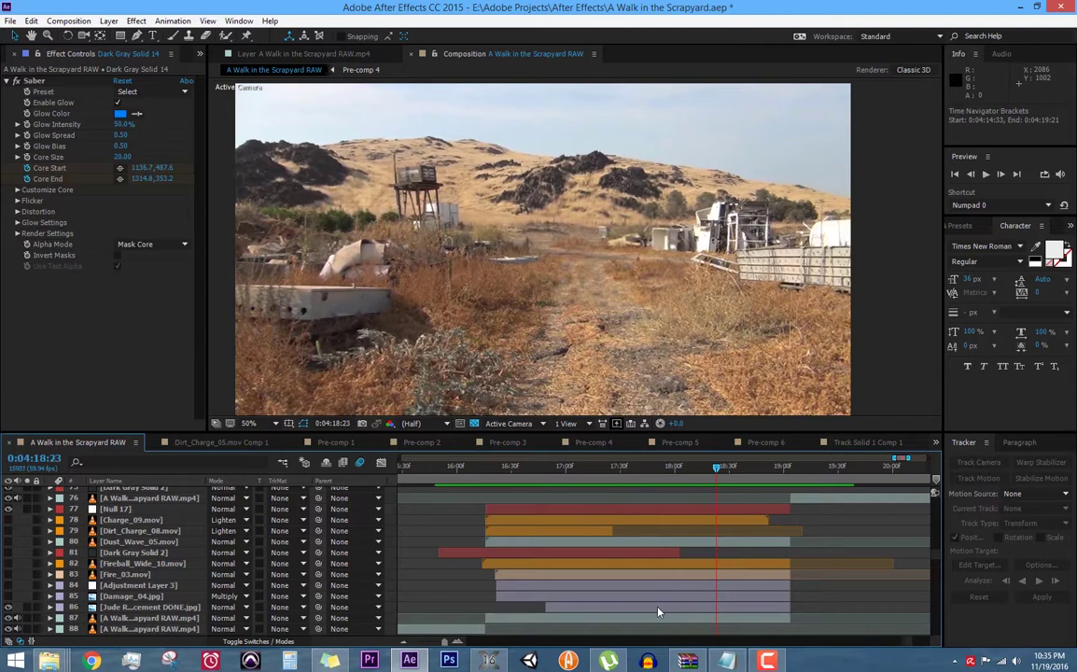
click(658, 612)
drag(642, 476, 735, 473)
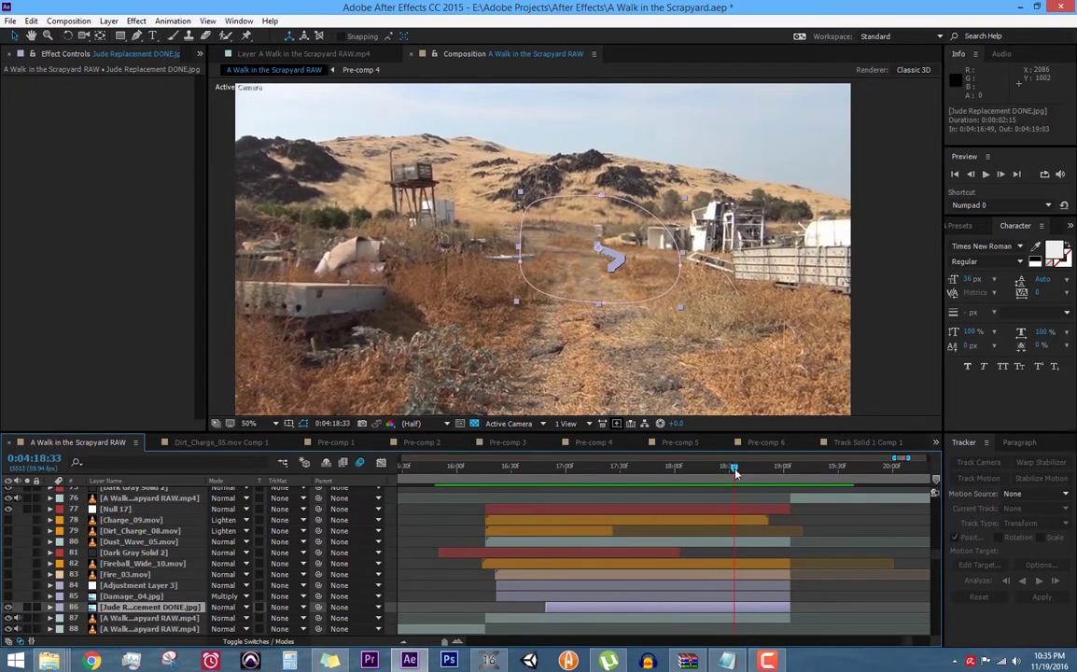
drag(601, 198, 603, 229)
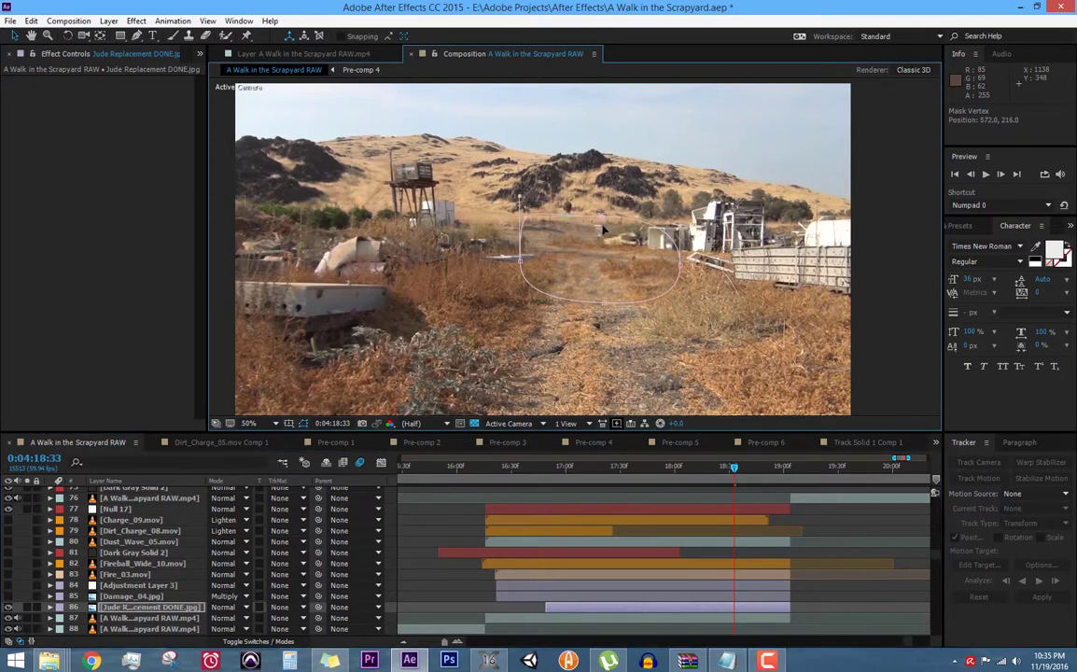